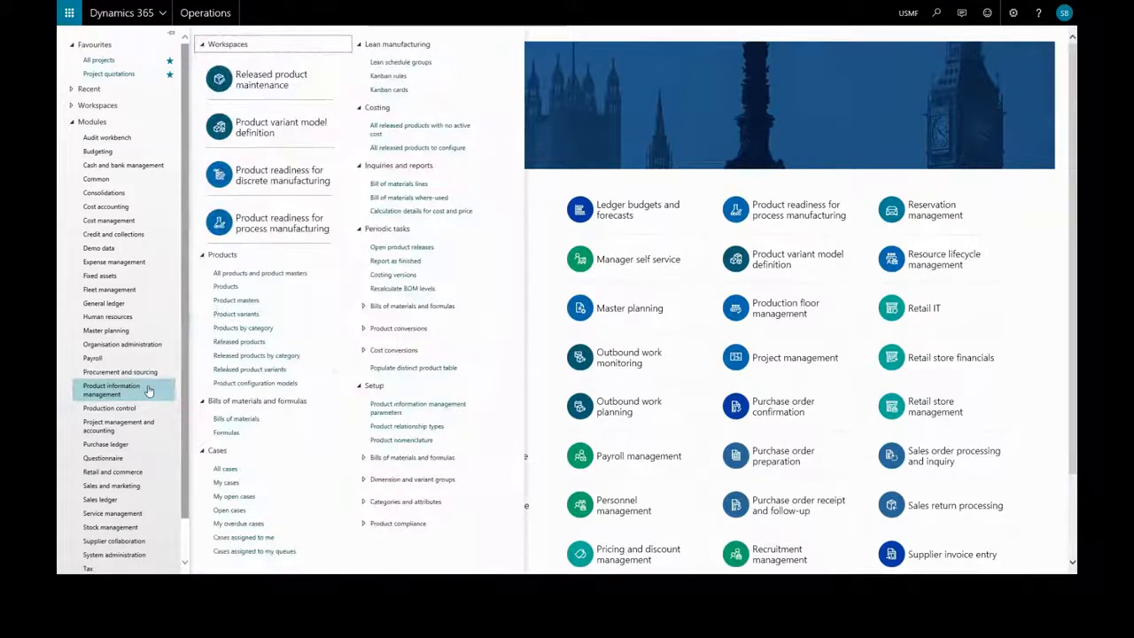
Step: Start a new released product, keeping product type Item and product subtype Product
{"action": "left_click", "coordinate": [250, 345]}
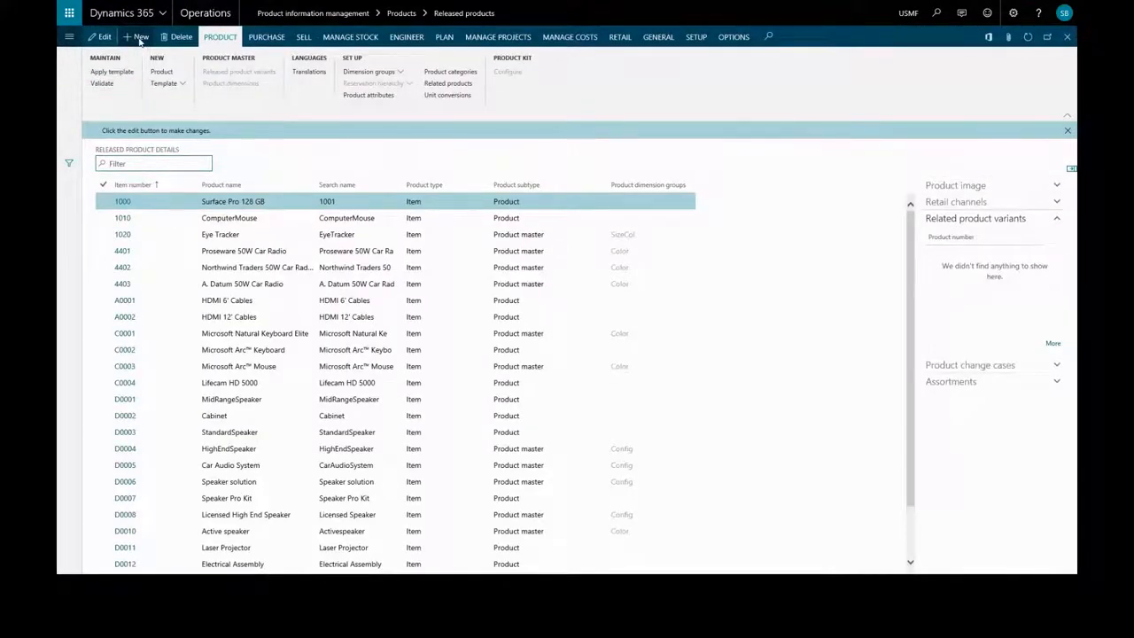
{"action": "left_click", "coordinate": [139, 37]}
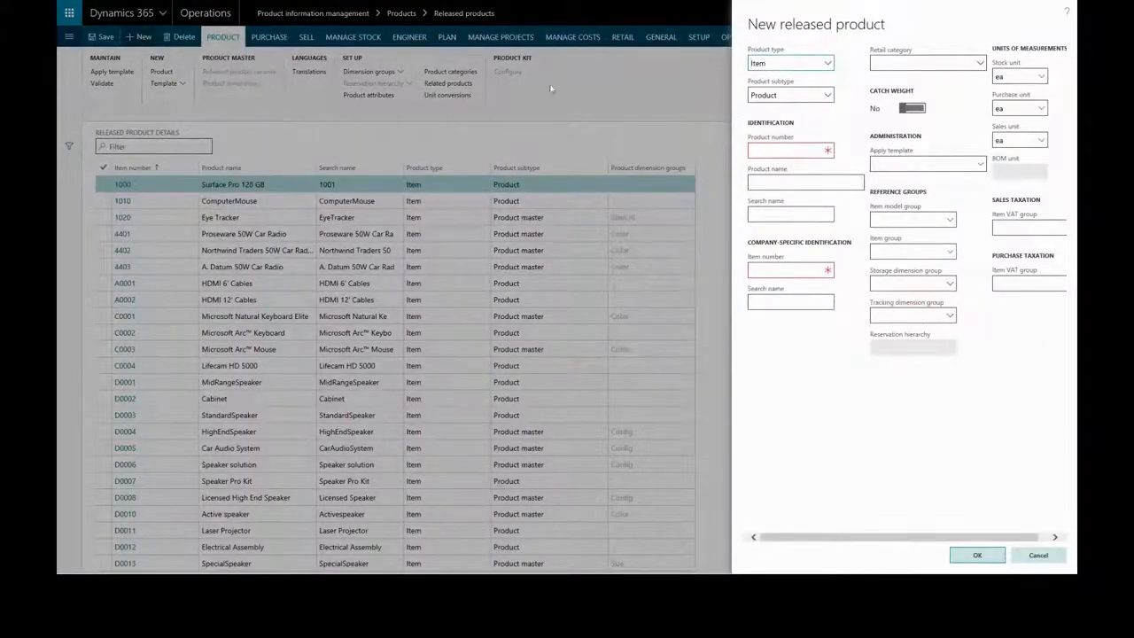
{"action": "left_click", "coordinate": [827, 63]}
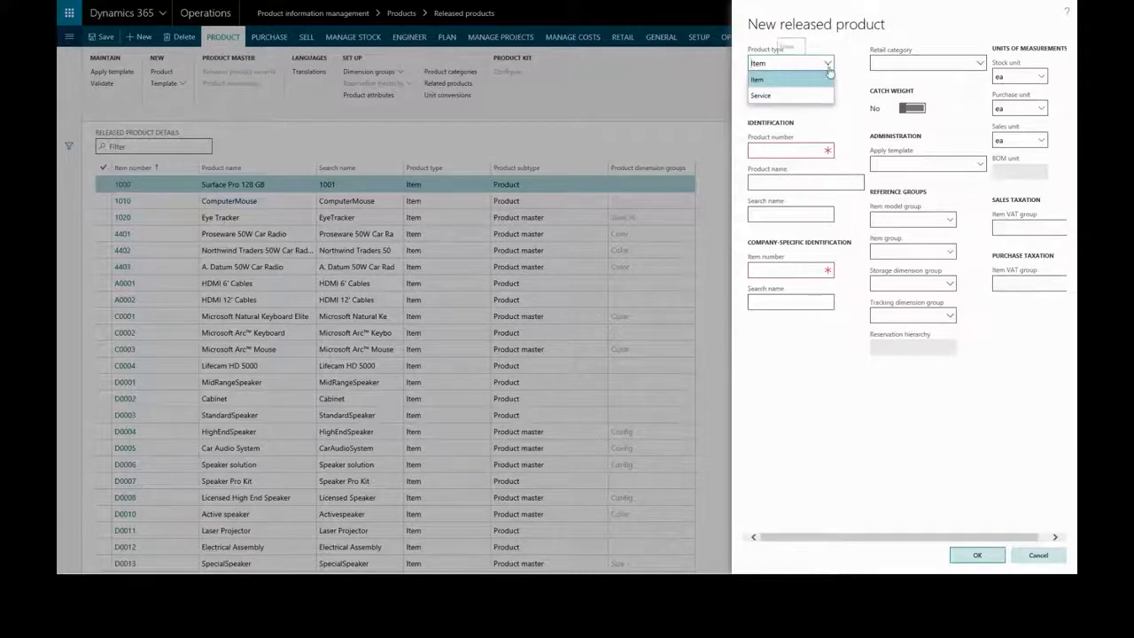
{"action": "left_click", "coordinate": [828, 66]}
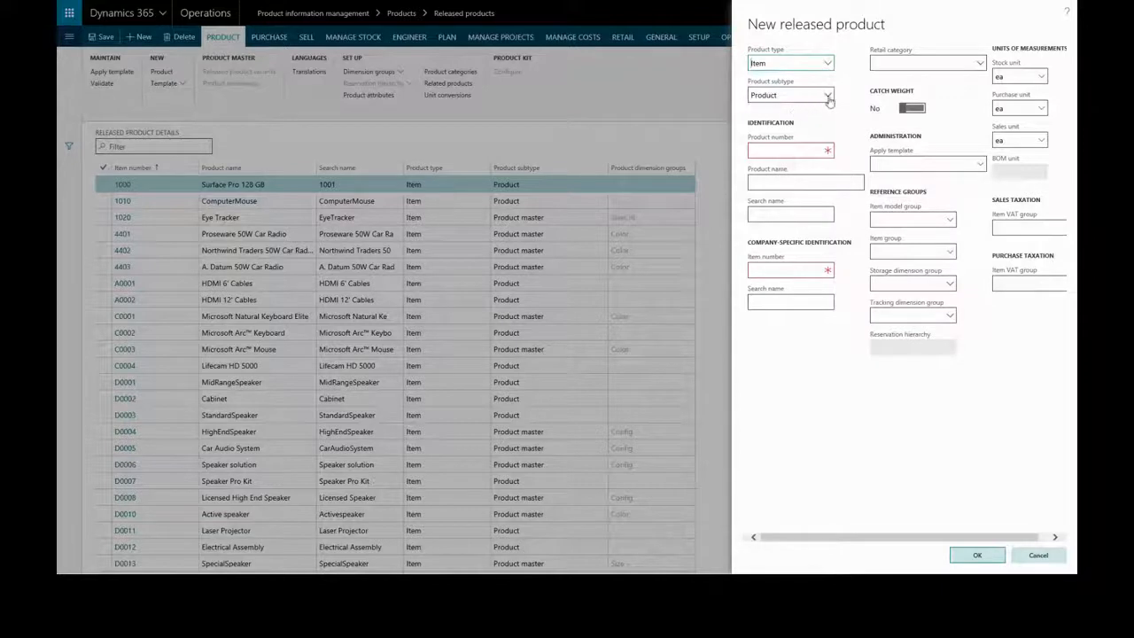
{"action": "left_click", "coordinate": [828, 96]}
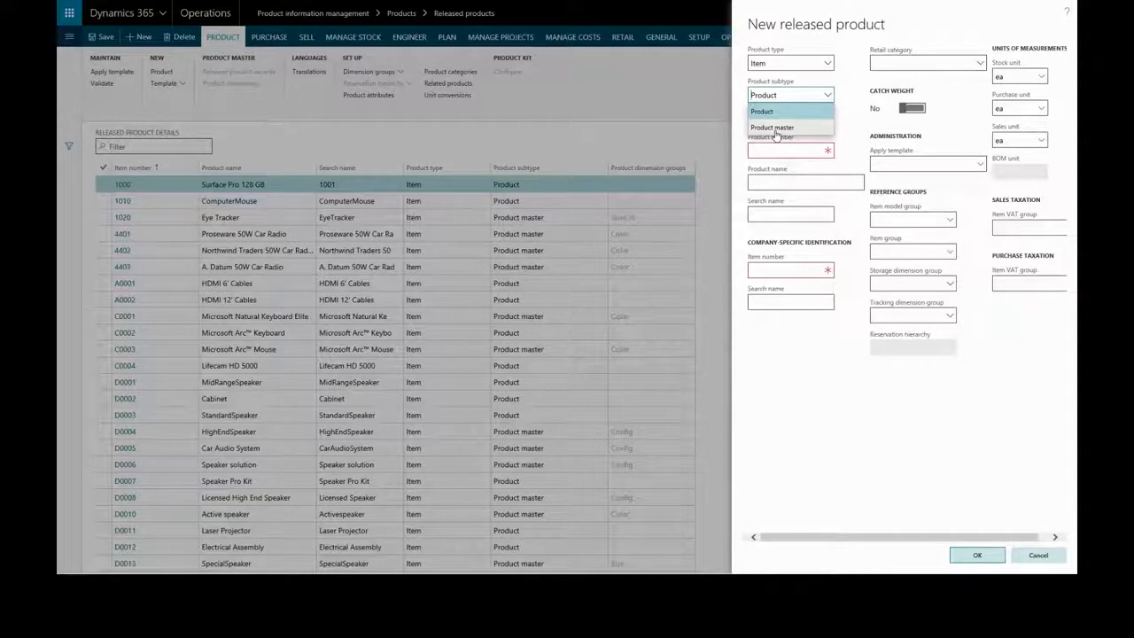
{"action": "left_click", "coordinate": [829, 97]}
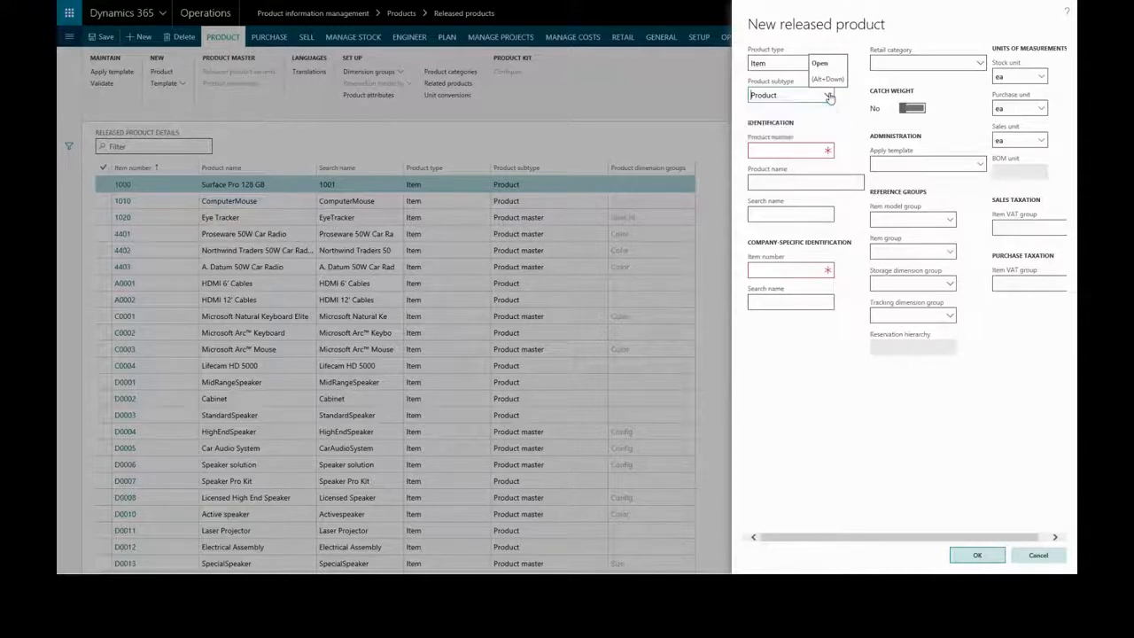
Step: Enter product number Z12345 and product name "Box bot" for the new released product
{"action": "left_click", "coordinate": [778, 150]}
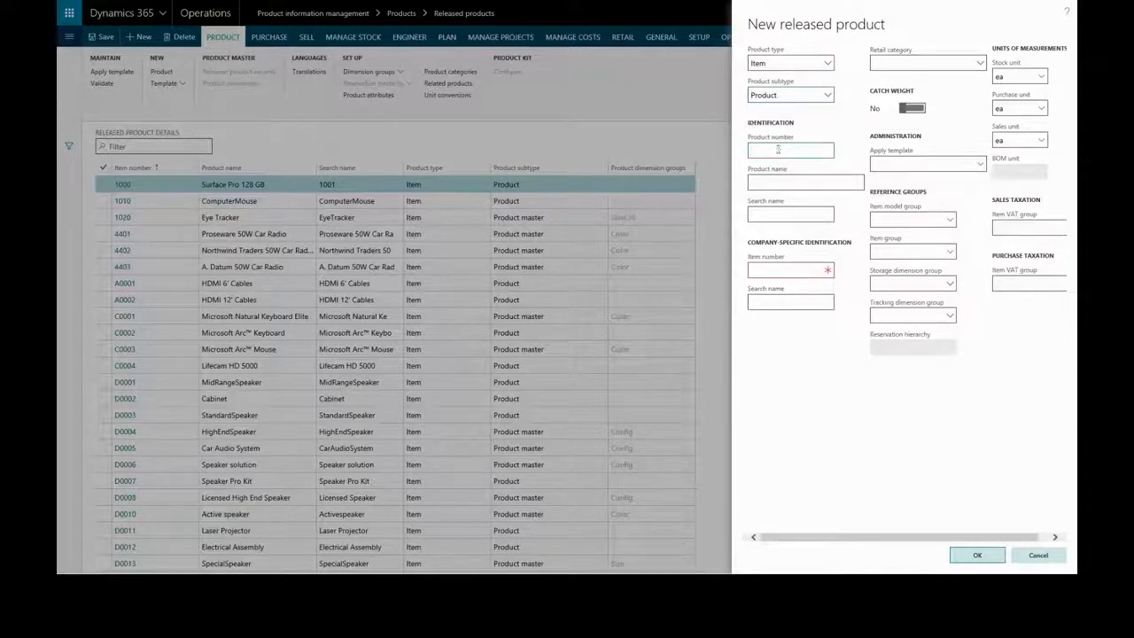
{"action": "type", "text": "Z12345"}
{"action": "left_click", "coordinate": [779, 180]}
{"action": "type", "text": "Box bot"}
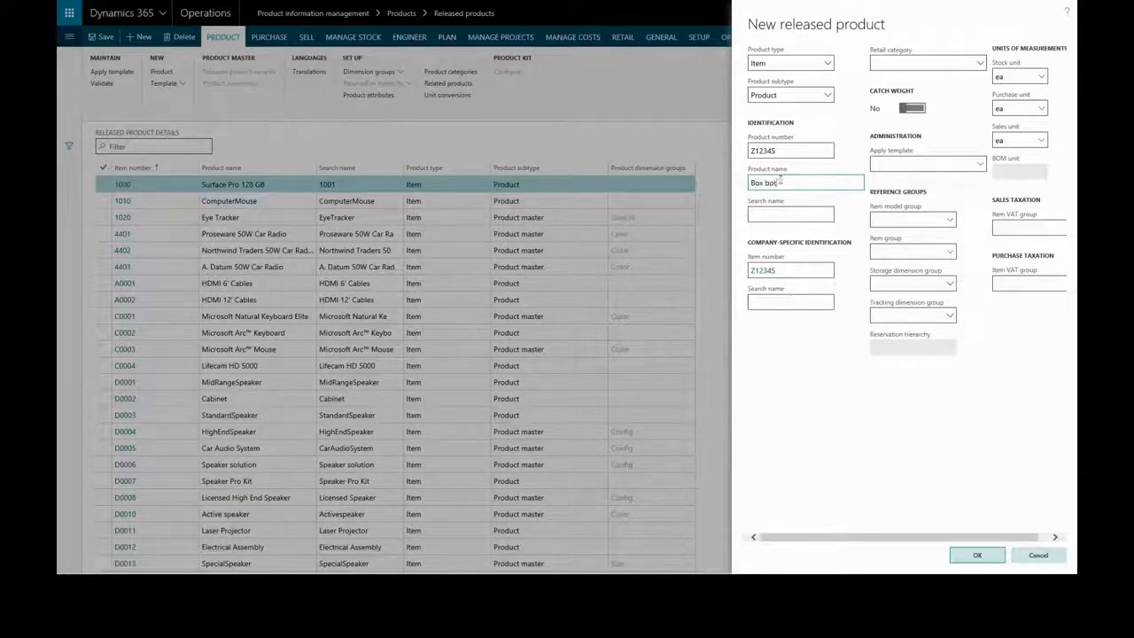
{"action": "key", "text": "Tab"}
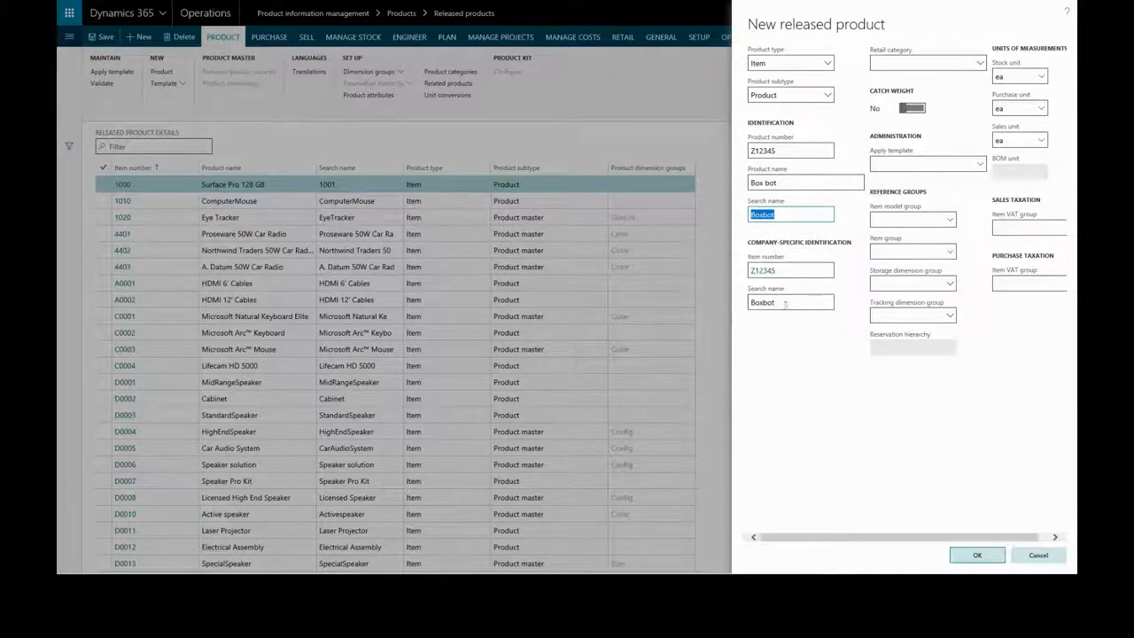
Step: Set the retail category to Computers under Electronics
{"action": "left_click", "coordinate": [980, 68]}
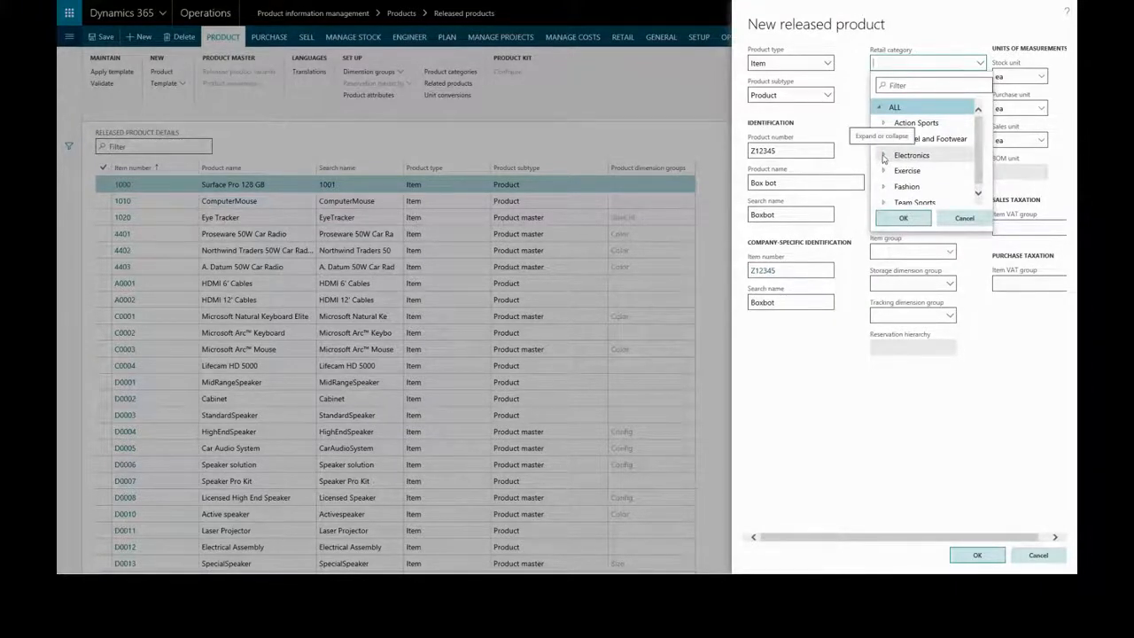
{"action": "left_click", "coordinate": [883, 156]}
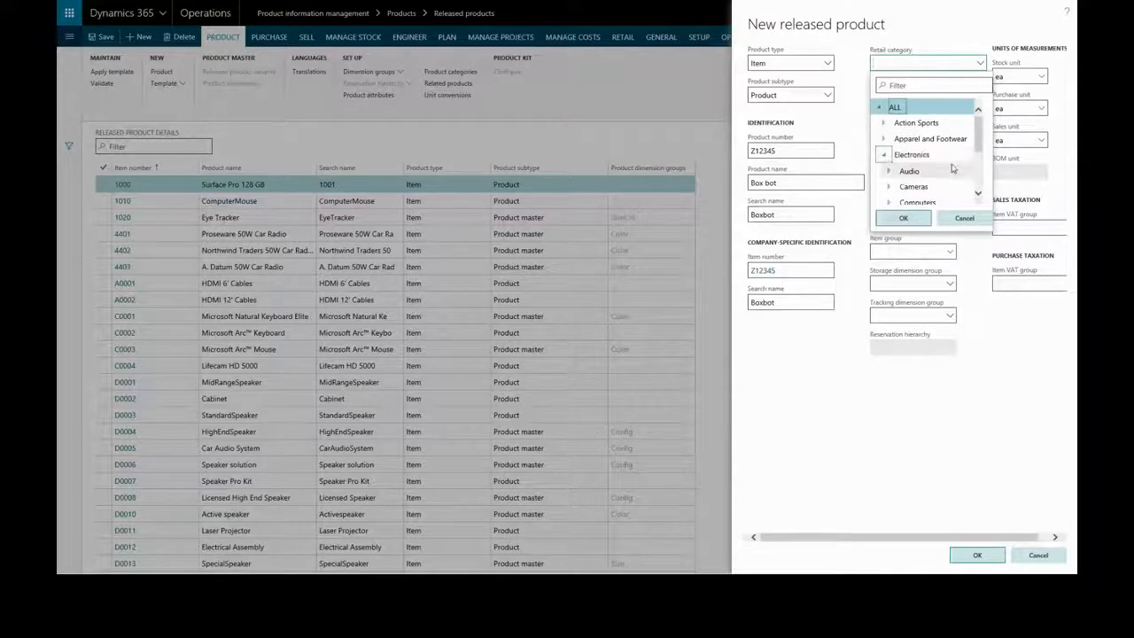
{"action": "scroll", "coordinate": [952, 168], "scroll_direction": "down", "scroll_amount": 1}
{"action": "left_click", "coordinate": [917, 187]}
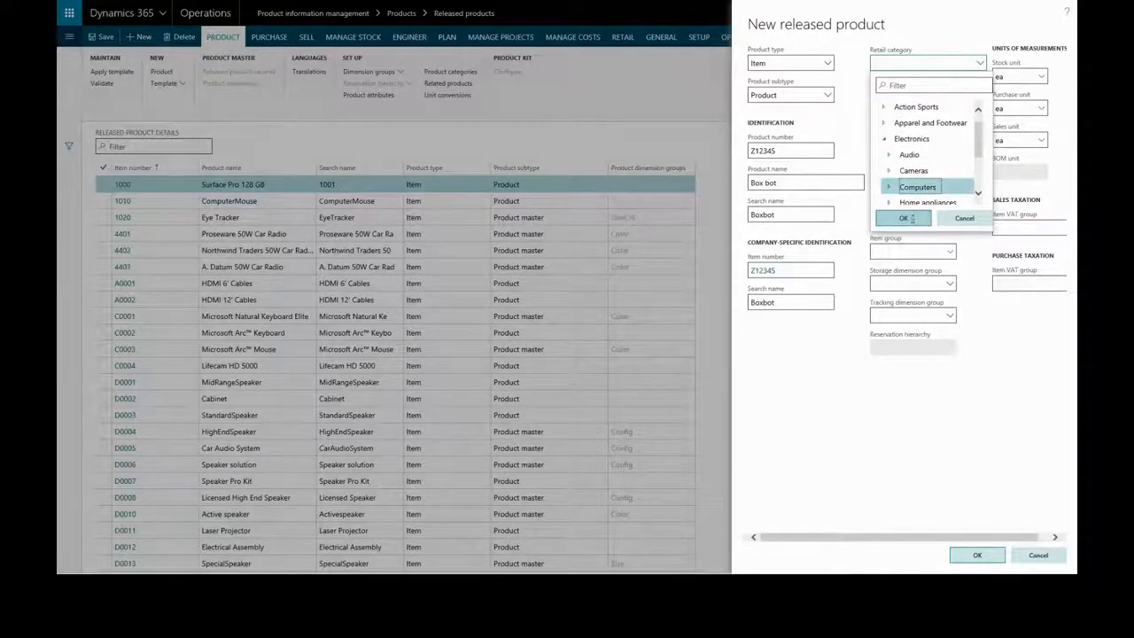
{"action": "left_click", "coordinate": [911, 221]}
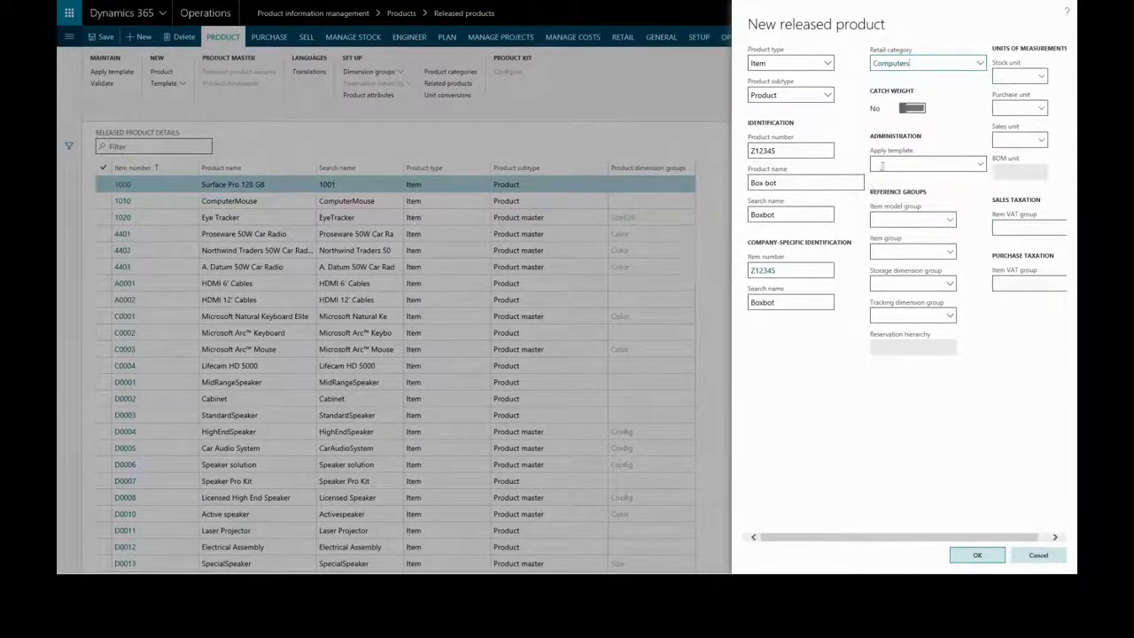
Step: Check the templates available to apply, choosing none, and set the item model group to FIFO
{"action": "left_click", "coordinate": [982, 167]}
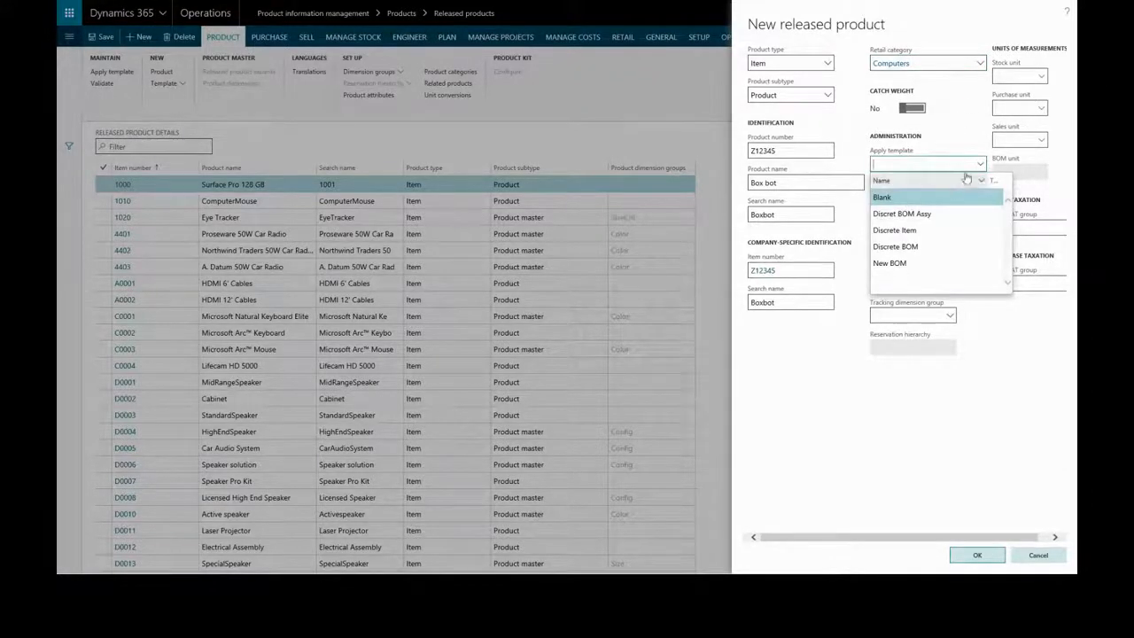
{"action": "left_click", "coordinate": [981, 167]}
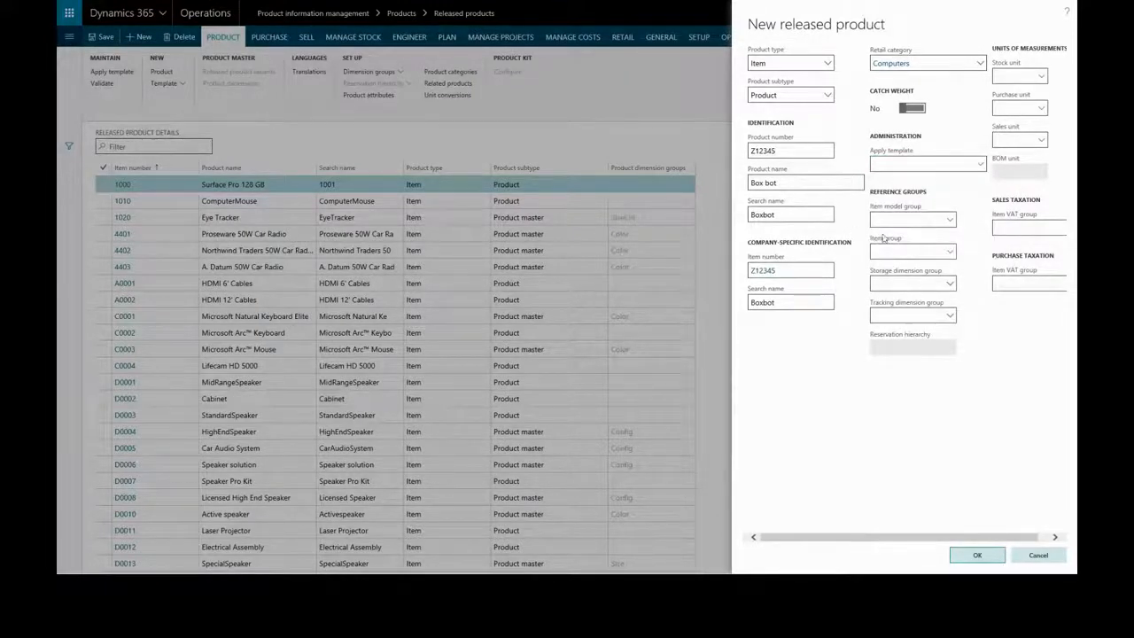
{"action": "left_click", "coordinate": [950, 222]}
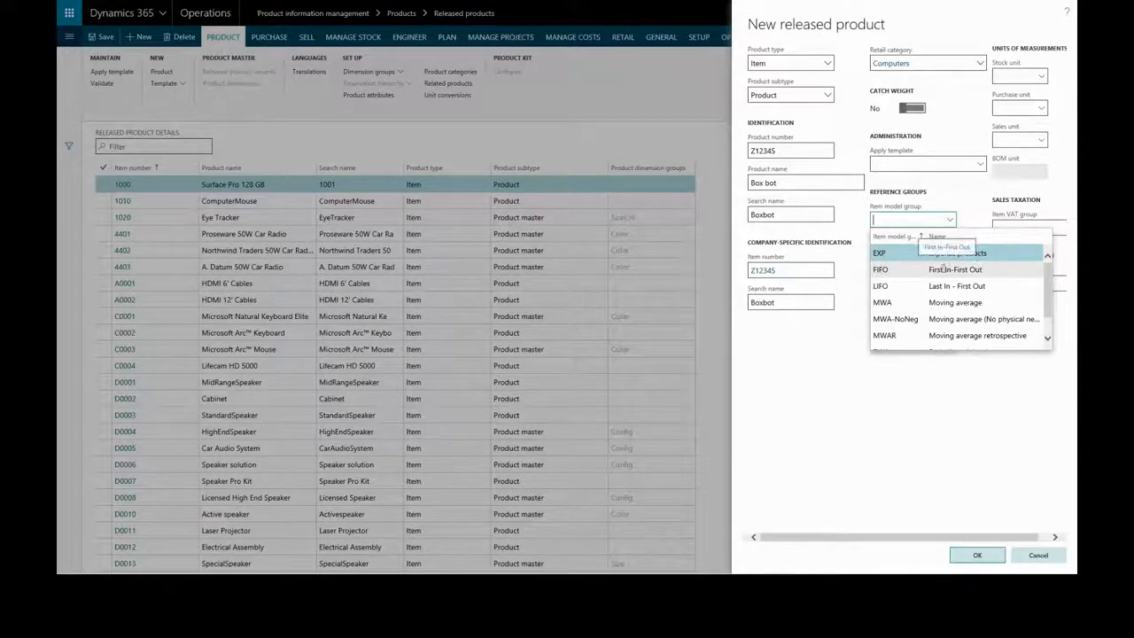
{"action": "left_click", "coordinate": [944, 270]}
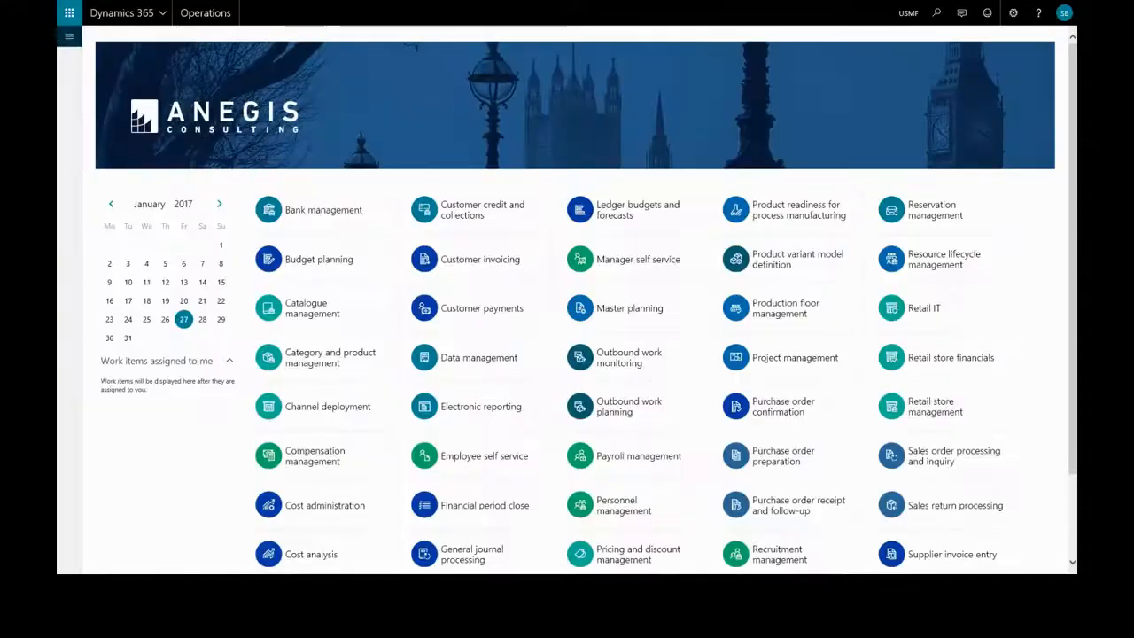
Step: Open the Item model groups setup in Stock management and examine the settings of the FIFO group
{"action": "left_click", "coordinate": [68, 40]}
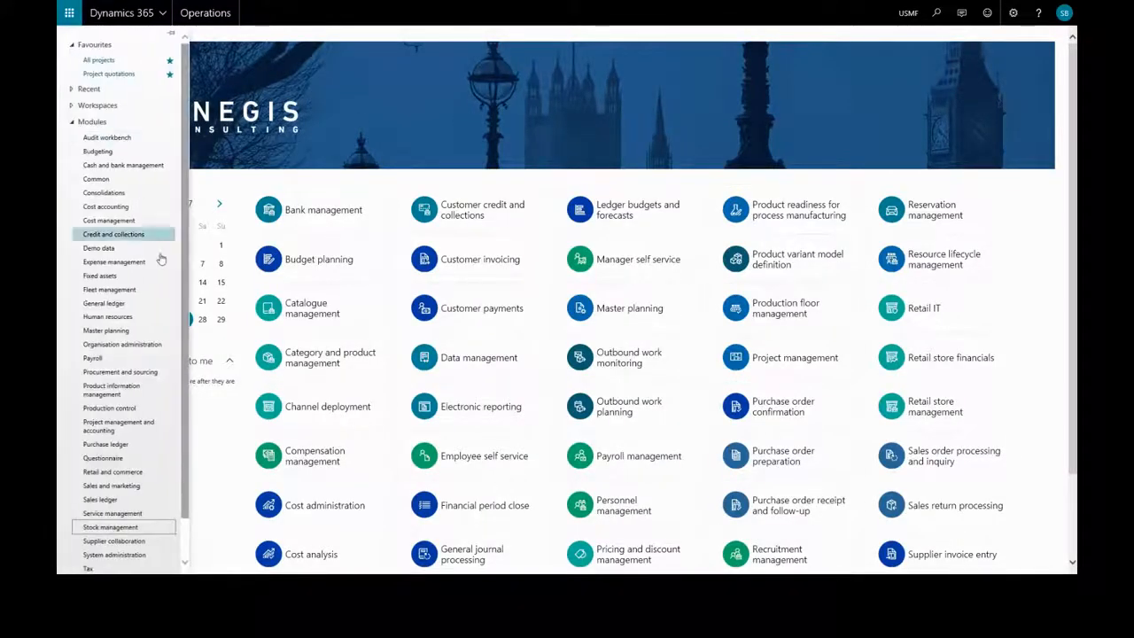
{"action": "left_click", "coordinate": [127, 528]}
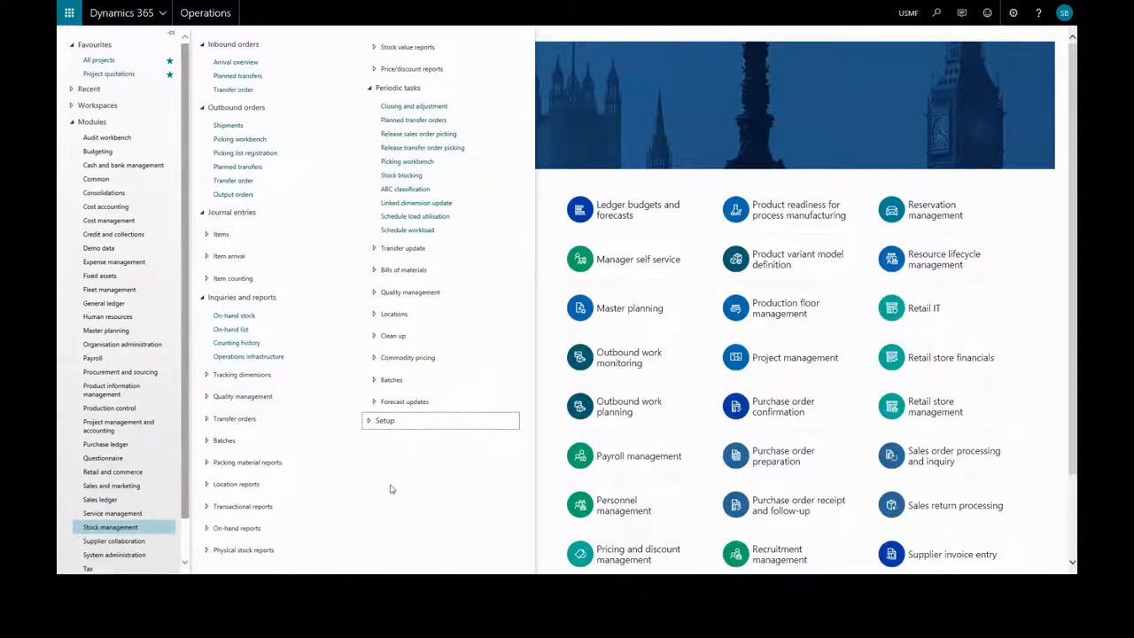
{"action": "left_click", "coordinate": [385, 422]}
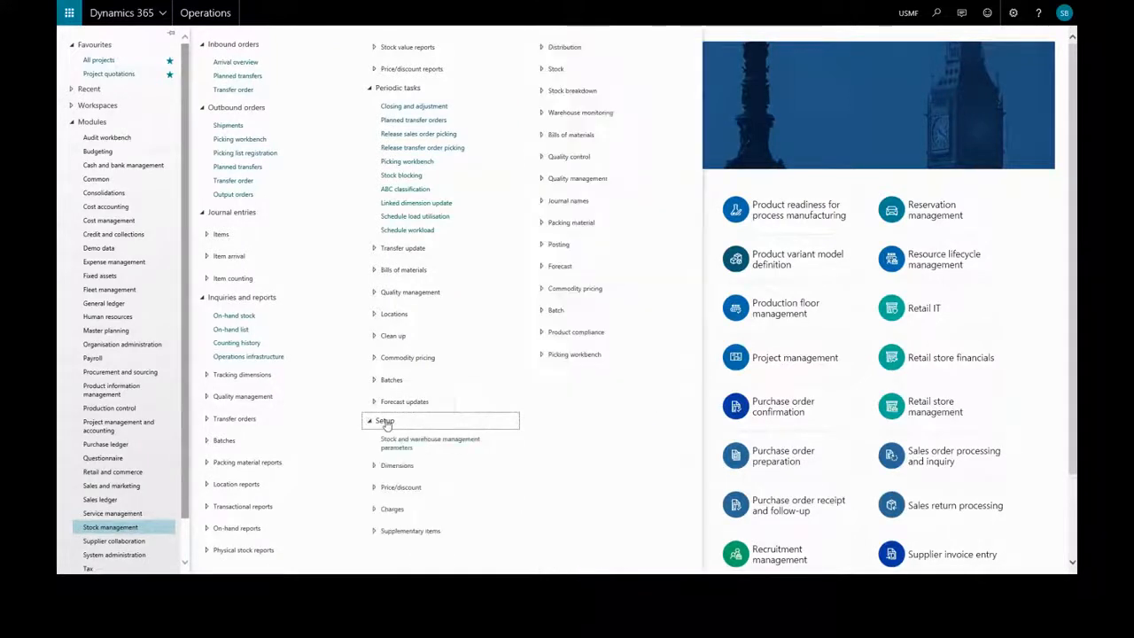
{"action": "left_click", "coordinate": [556, 71]}
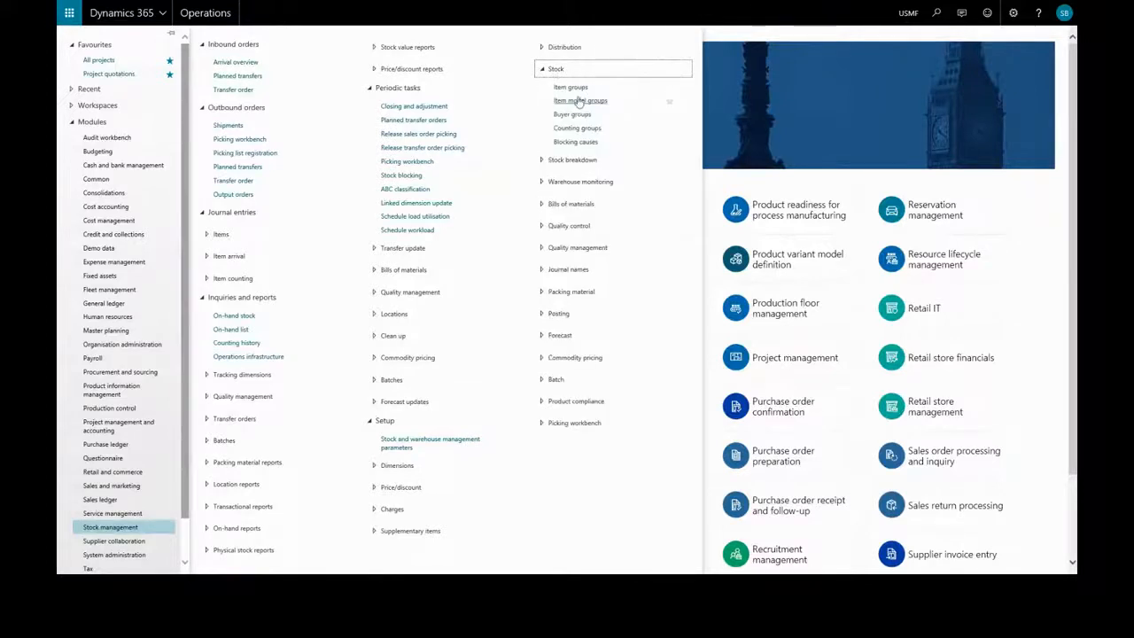
{"action": "left_click", "coordinate": [579, 100]}
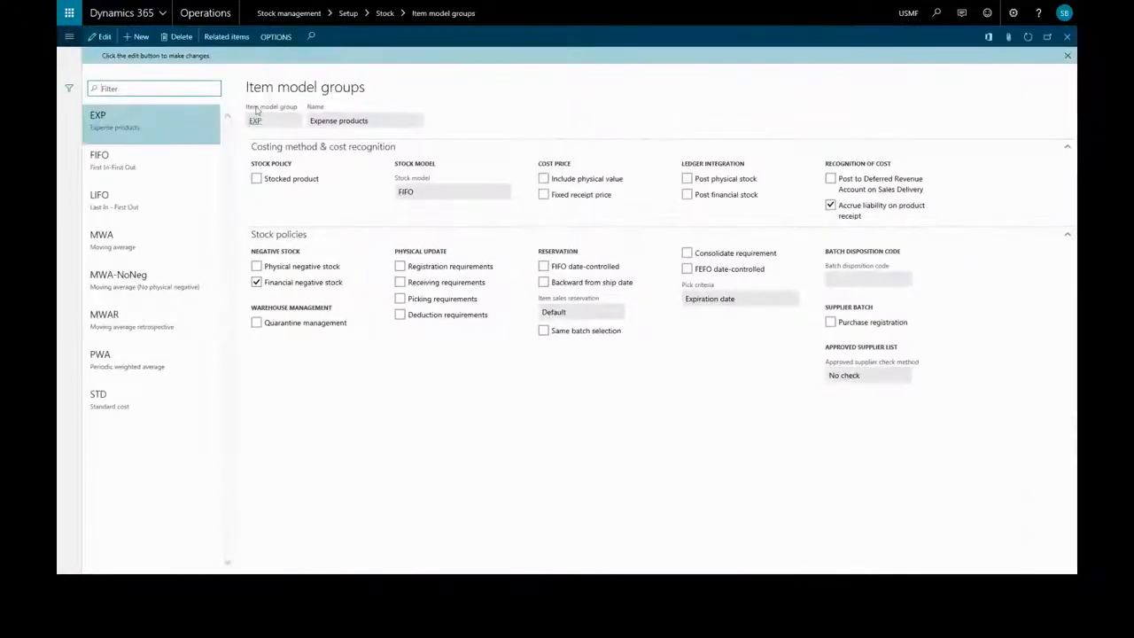
{"action": "left_click", "coordinate": [137, 161]}
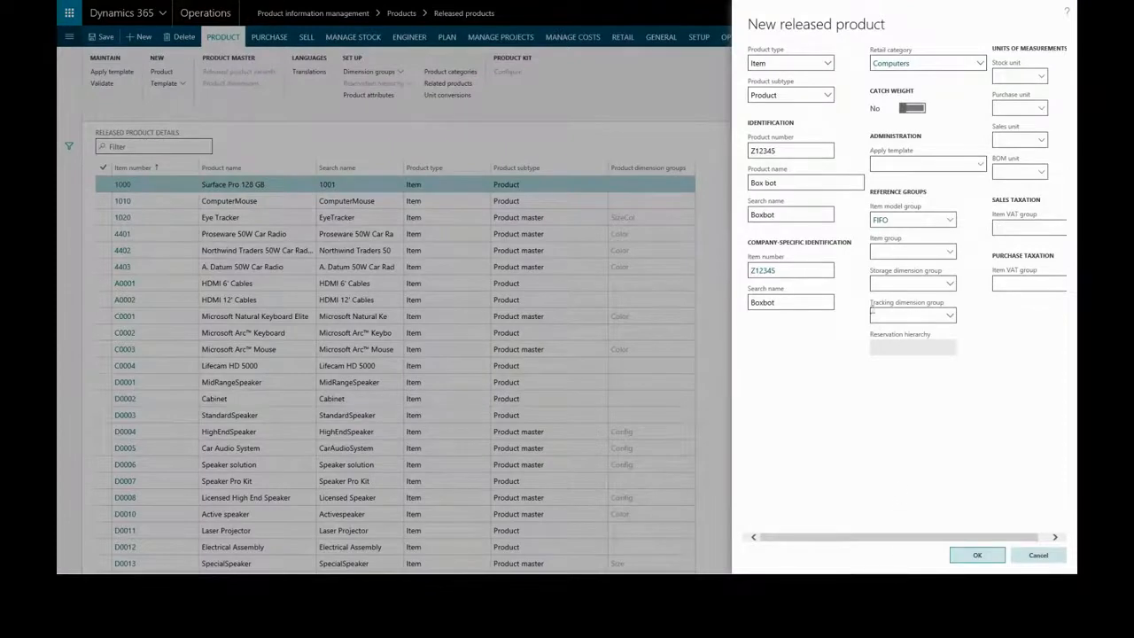
Step: Set the new released product's item group to Consume
{"action": "left_click", "coordinate": [950, 255]}
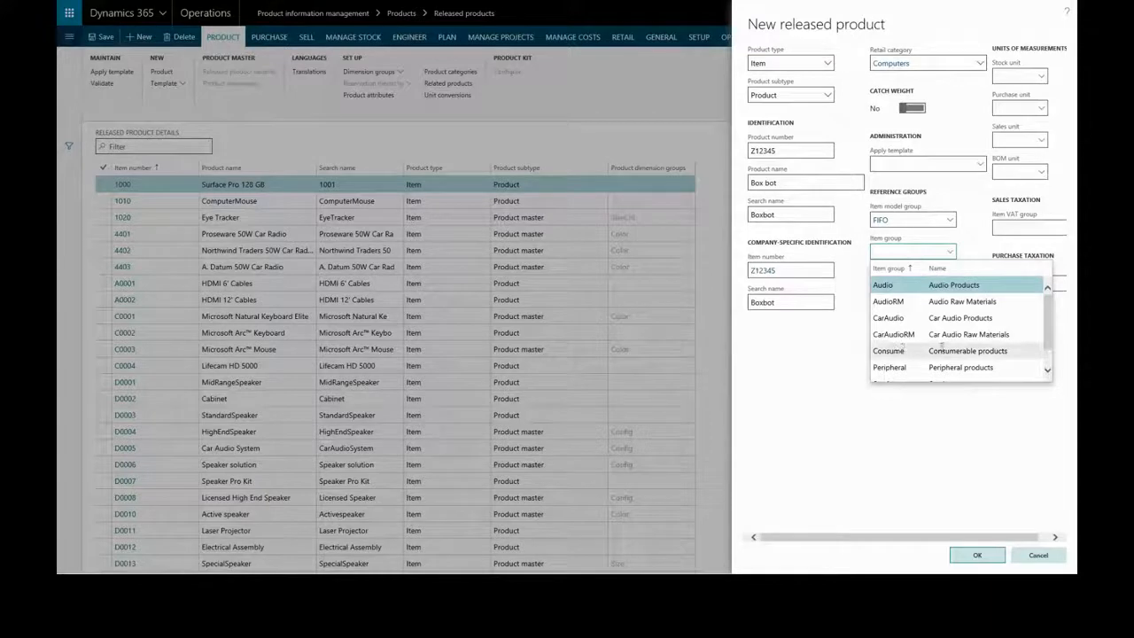
{"action": "left_click", "coordinate": [929, 351]}
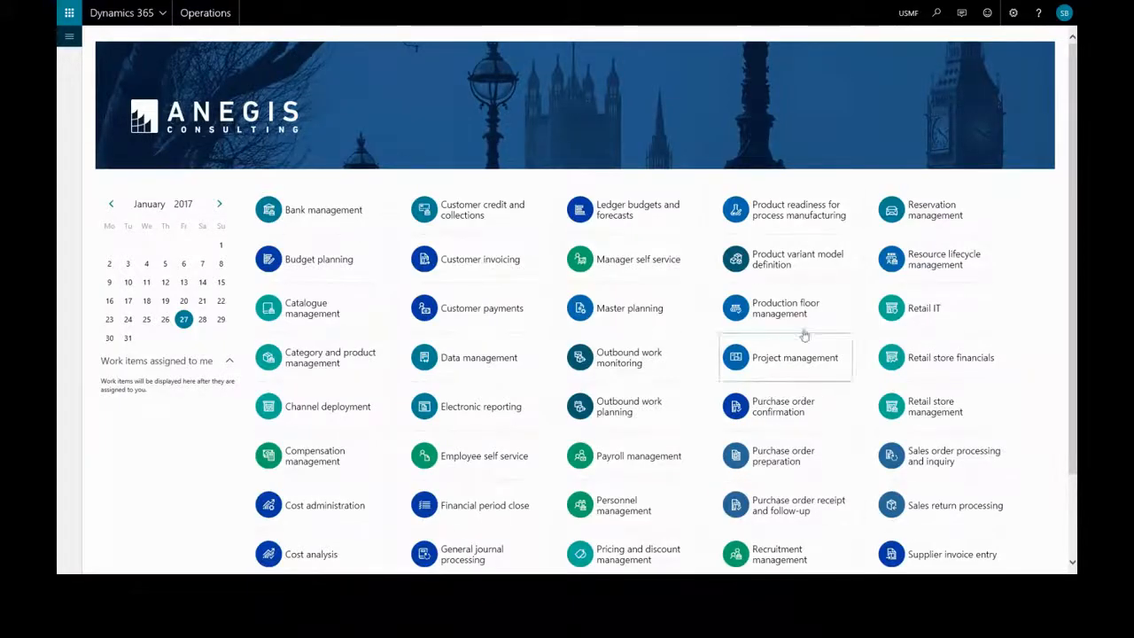
Step: Open the Consume item group for editing in the stock setup and examine the main account choices for Cost of units, invoiced
{"action": "left_click", "coordinate": [71, 39]}
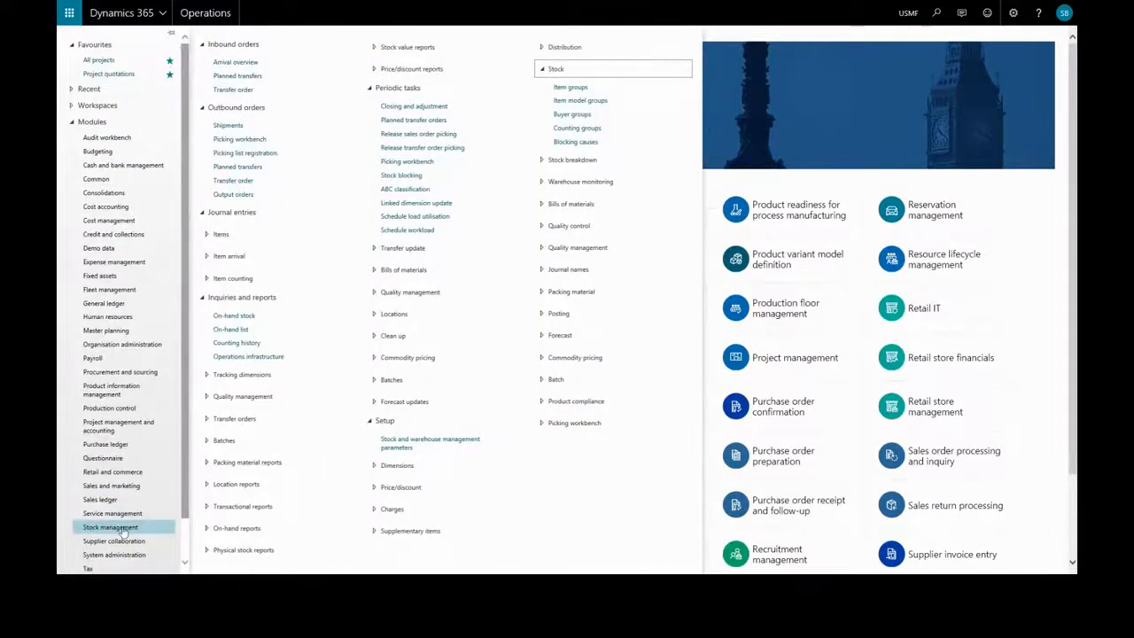
{"action": "left_click", "coordinate": [570, 88]}
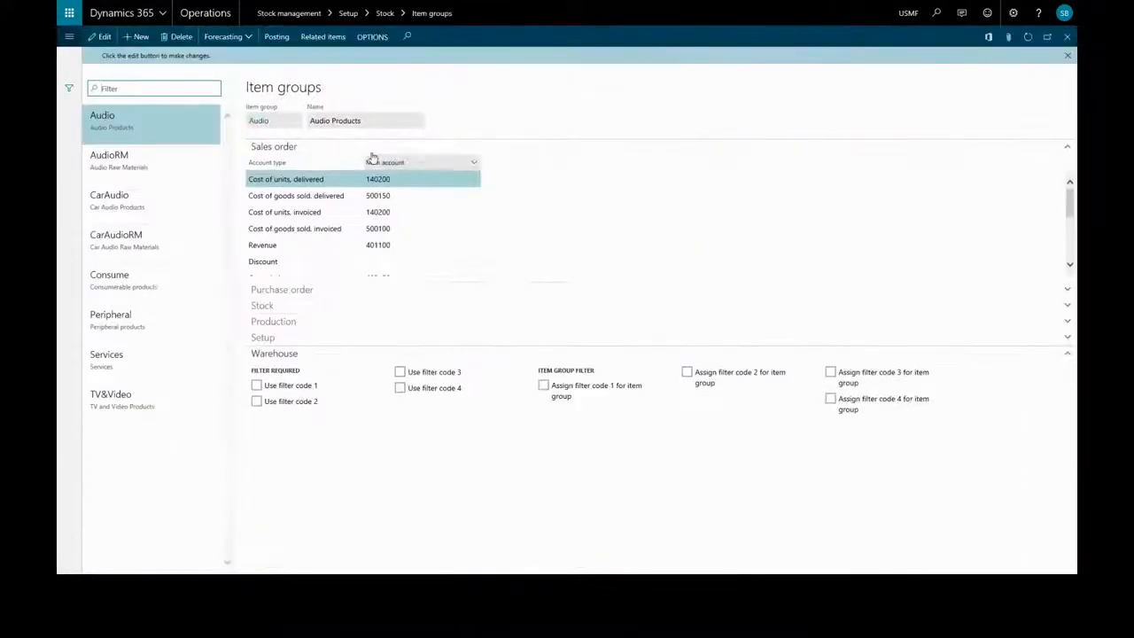
{"action": "left_click", "coordinate": [134, 297]}
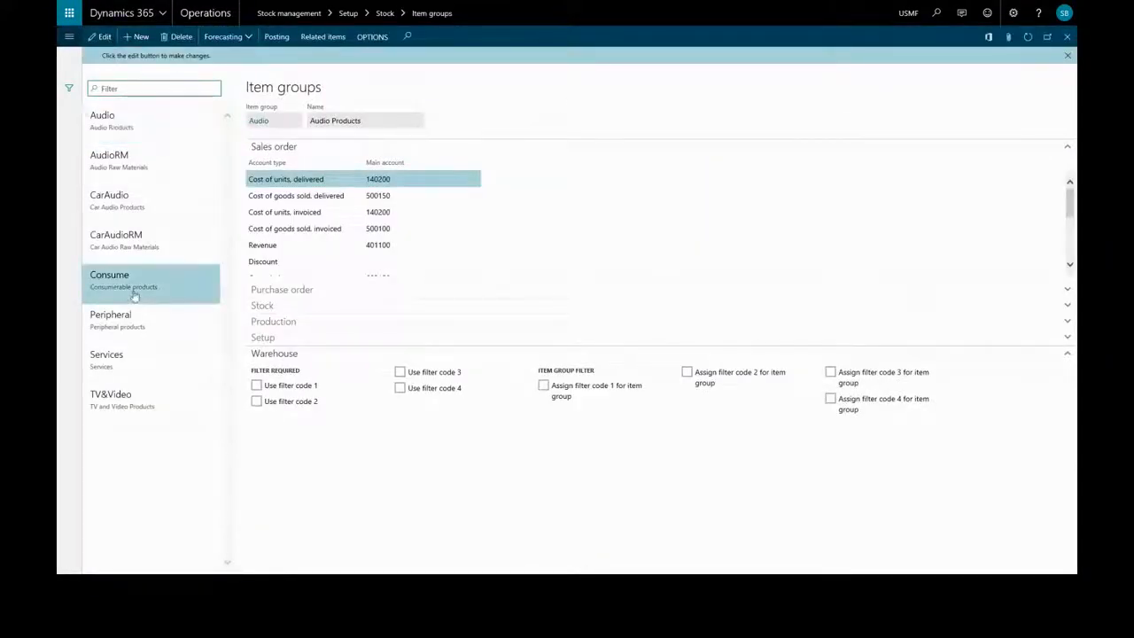
{"action": "left_click", "coordinate": [104, 37]}
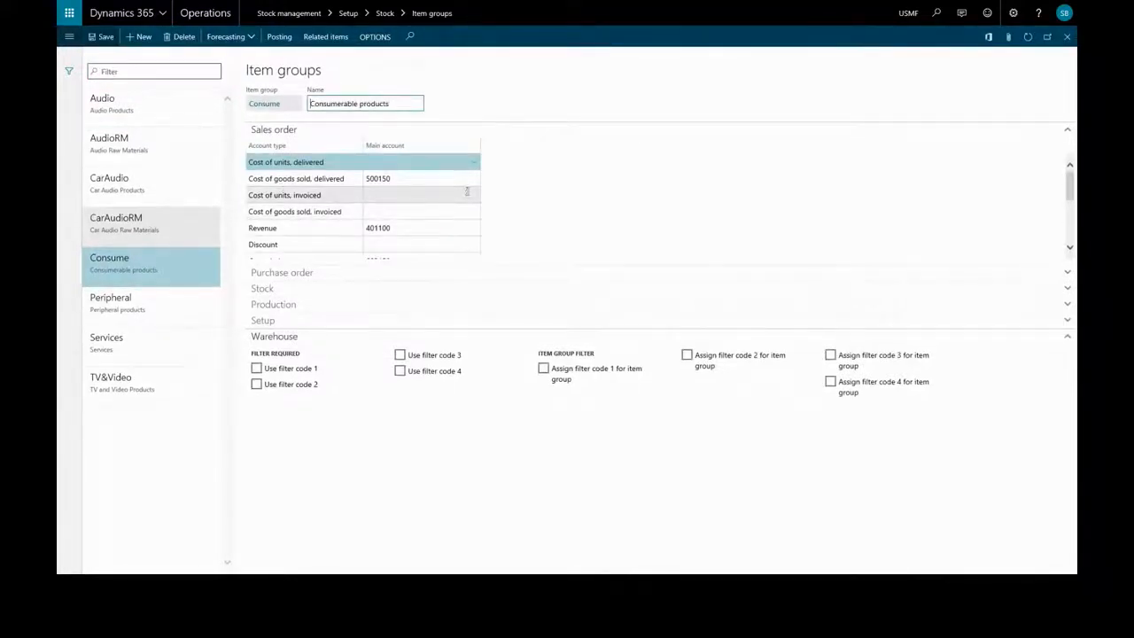
{"action": "left_click", "coordinate": [467, 193]}
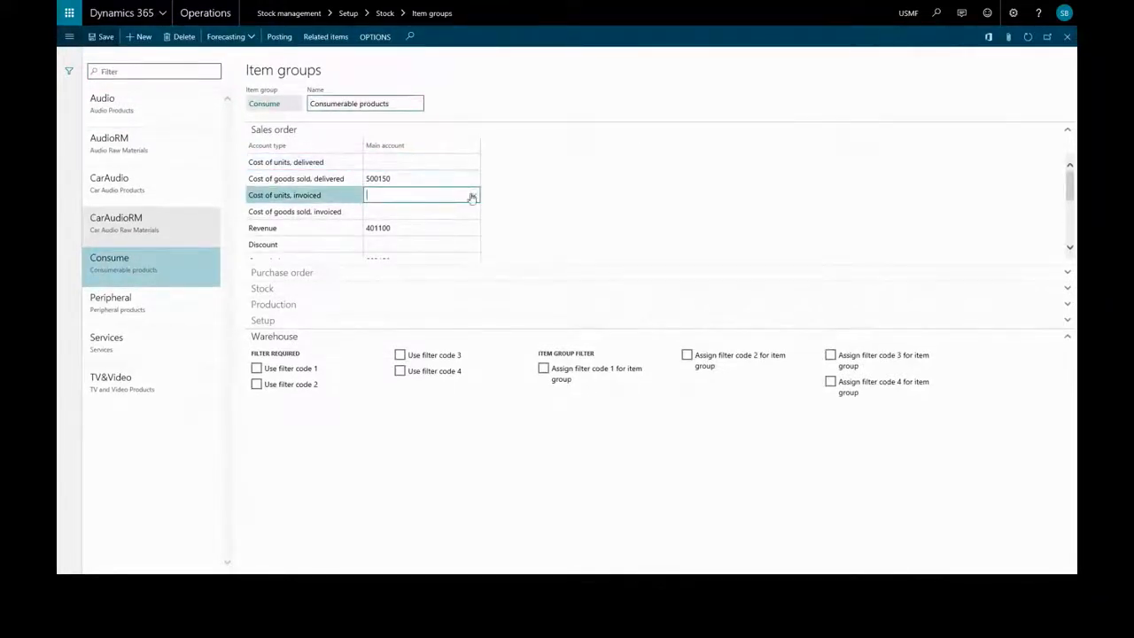
{"action": "left_click", "coordinate": [473, 195]}
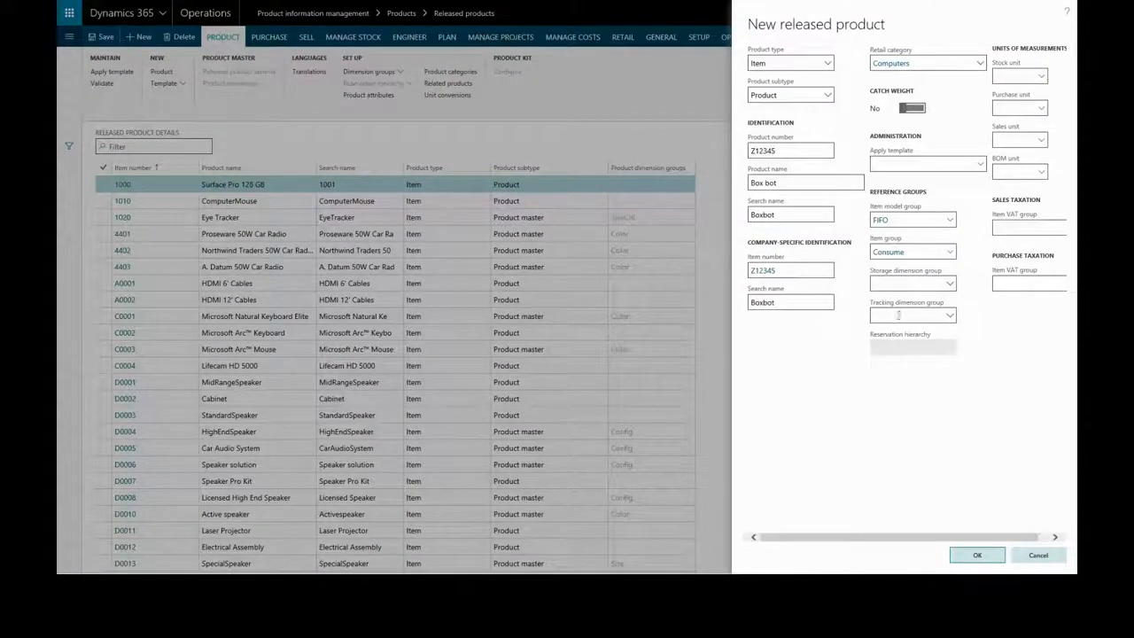
Step: Set the new released product's storage dimension group to SiteWH (Site, Warehouse)
{"action": "left_click", "coordinate": [951, 286]}
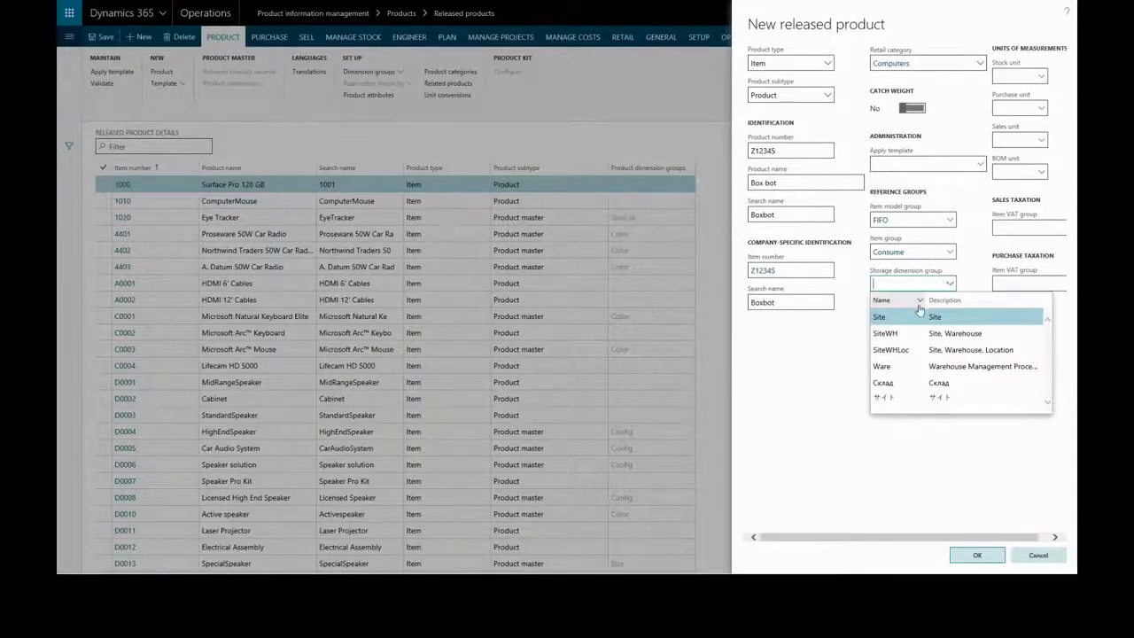
{"action": "left_click", "coordinate": [966, 336]}
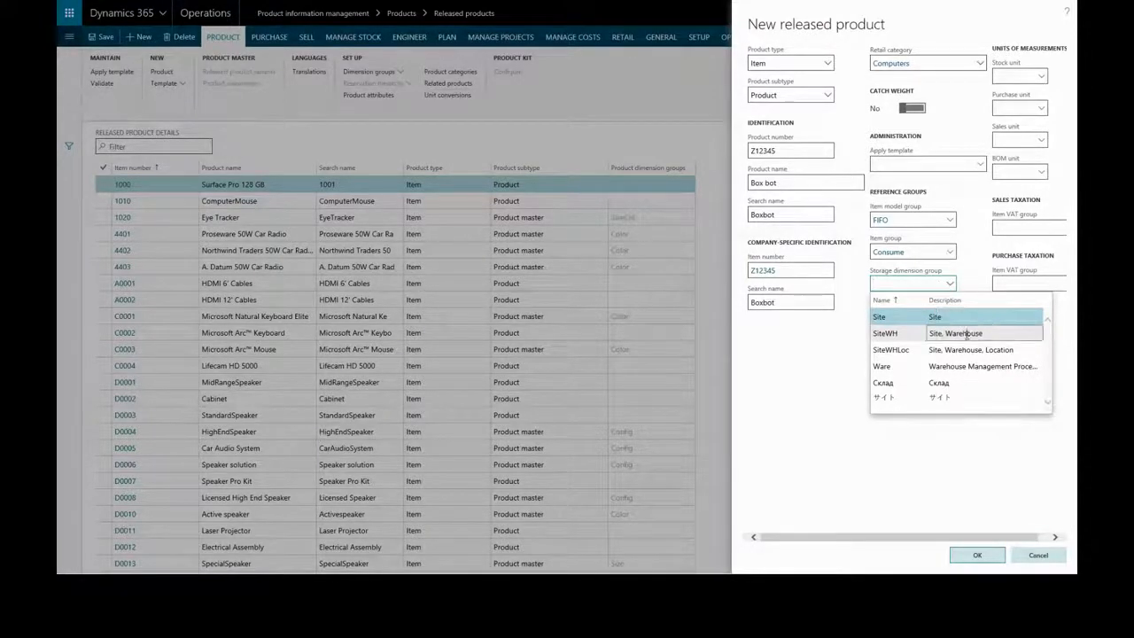
{"action": "left_click", "coordinate": [967, 336]}
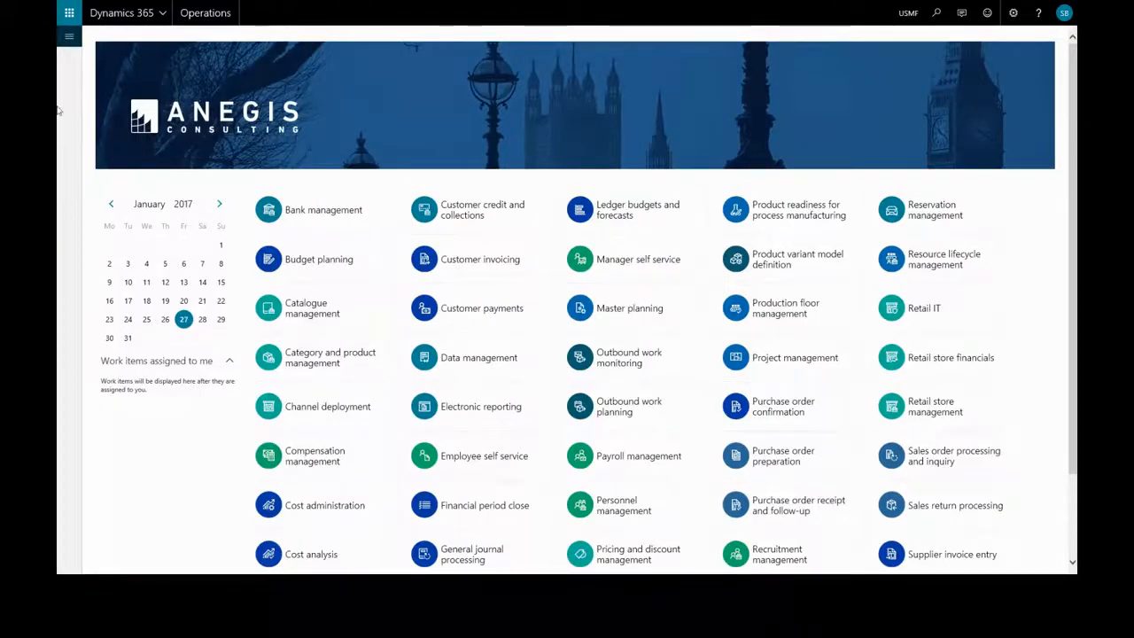
Step: Open the Storage dimension groups setup in Product information management and examine the storage dimensions of the SiteWH group
{"action": "left_click", "coordinate": [69, 36]}
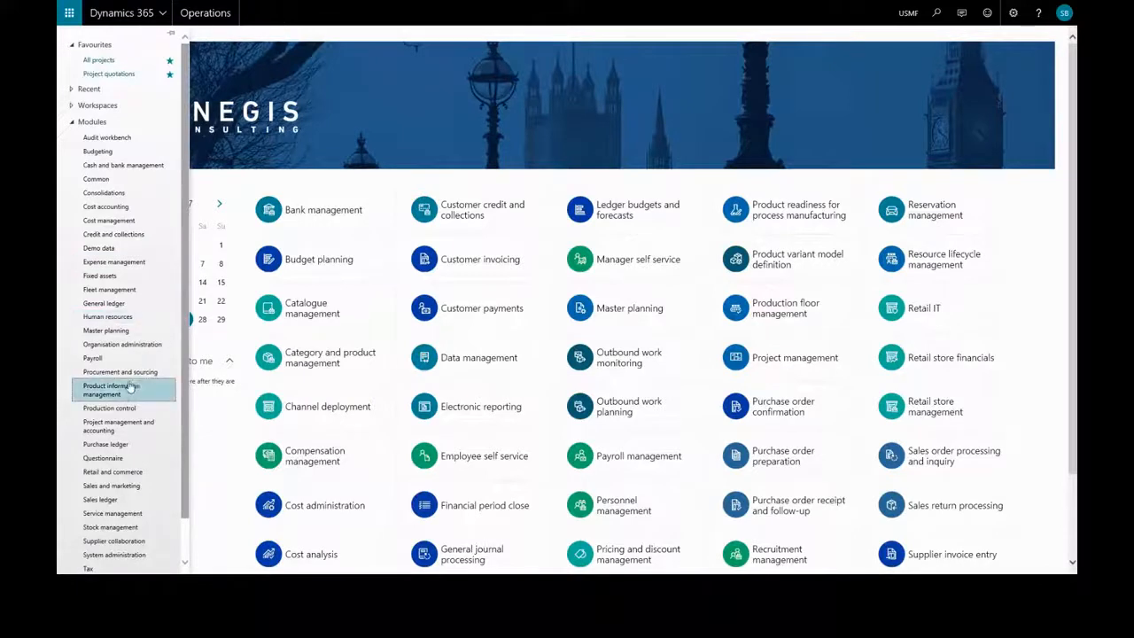
{"action": "left_click", "coordinate": [128, 388]}
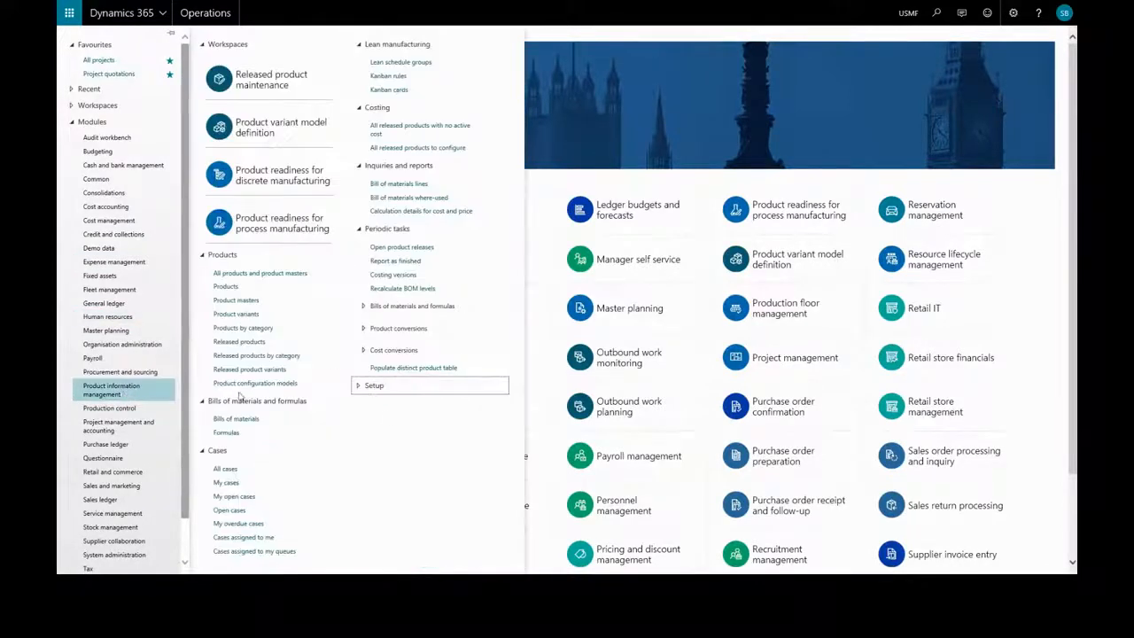
{"action": "left_click", "coordinate": [377, 388]}
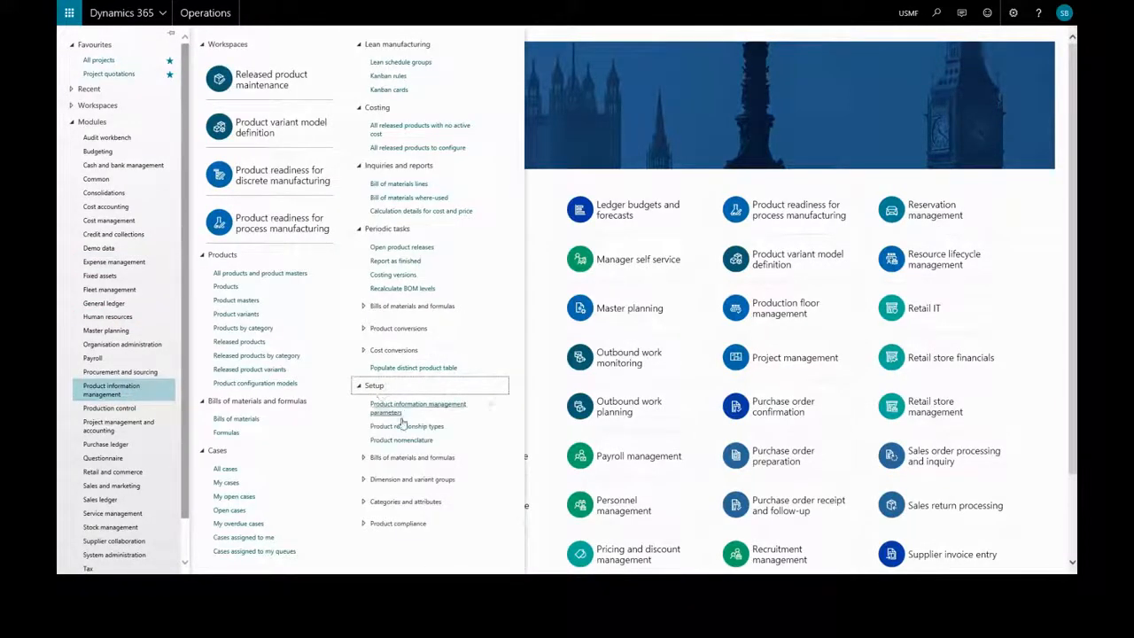
{"action": "left_click", "coordinate": [397, 480]}
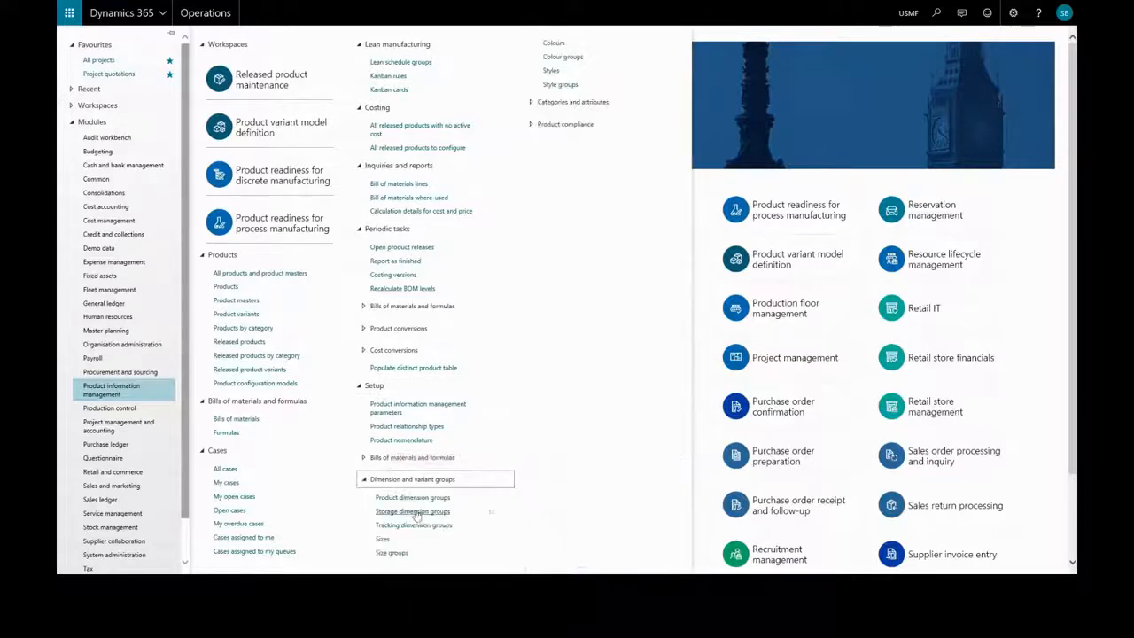
{"action": "left_click", "coordinate": [406, 513]}
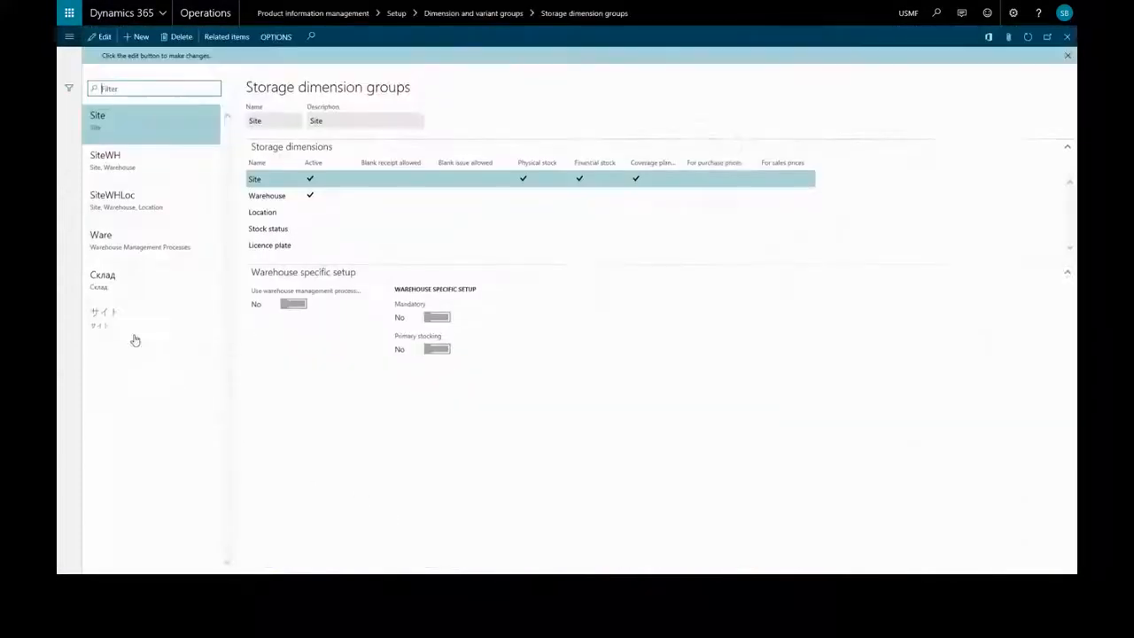
{"action": "left_click", "coordinate": [135, 166]}
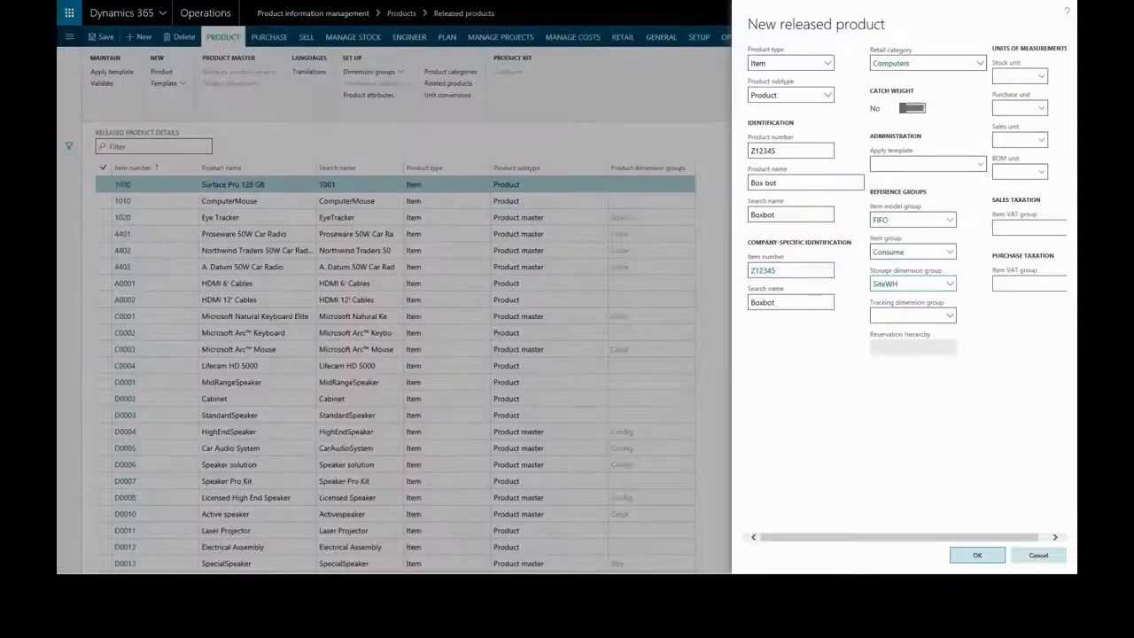
Step: Set the new released product's tracking dimension group to Batch-Phy (Batch - Physical inventory)
{"action": "left_click", "coordinate": [950, 316]}
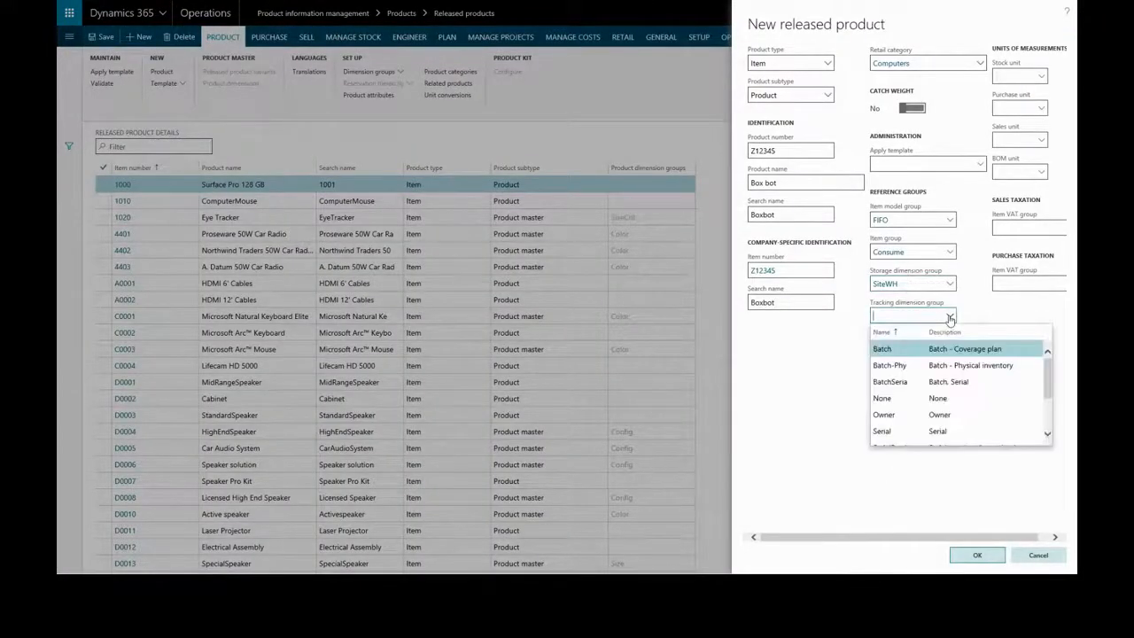
{"action": "left_click", "coordinate": [944, 365]}
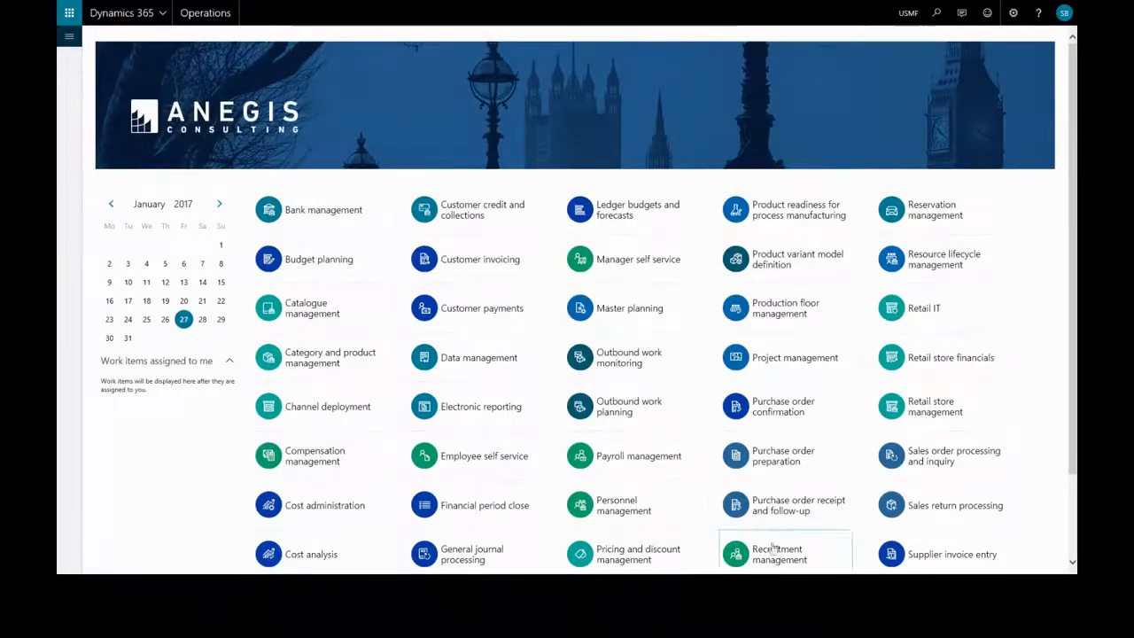
Step: Open the Tracking dimension groups setup in Product information management and examine the Batch number settings of the Batch-Phy group
{"action": "left_click", "coordinate": [70, 37]}
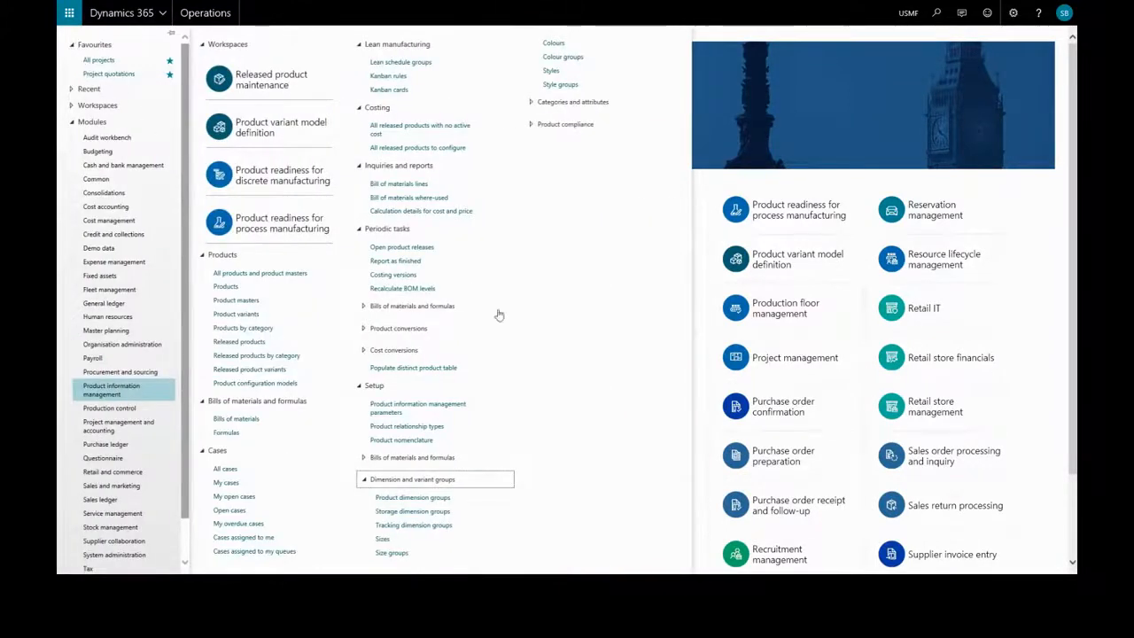
{"action": "left_click", "coordinate": [410, 528]}
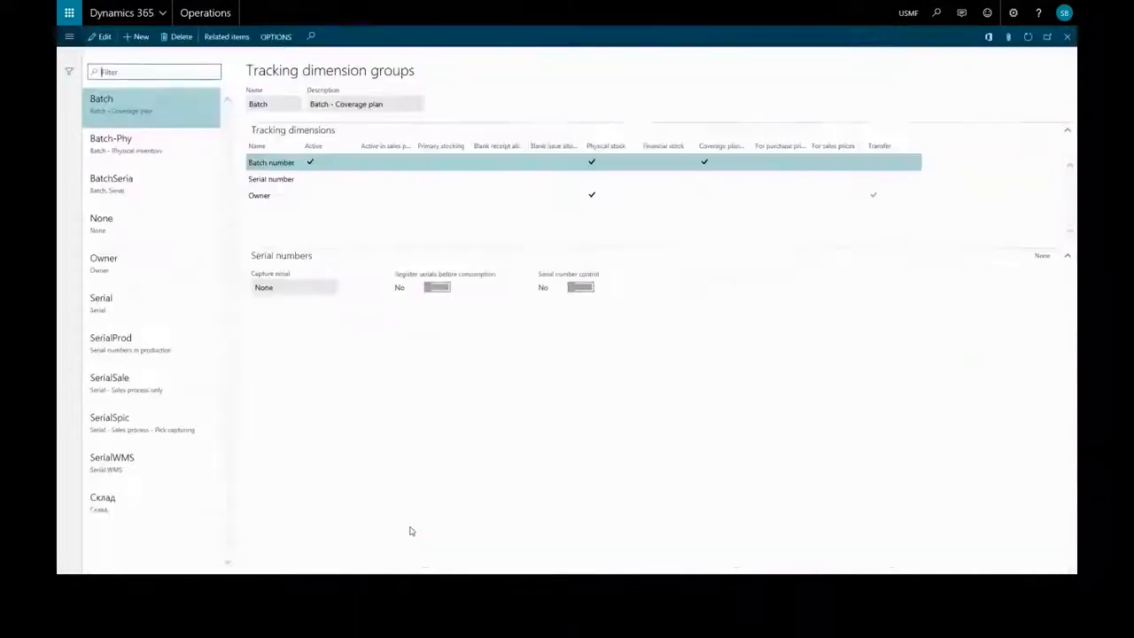
{"action": "left_click", "coordinate": [130, 159]}
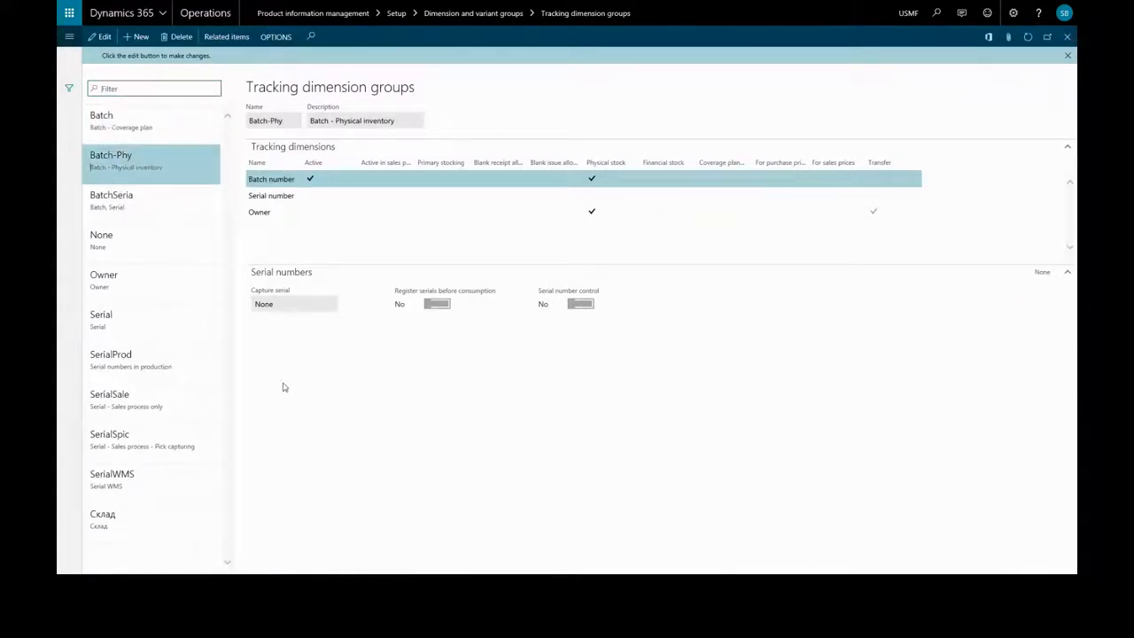
{"action": "left_click", "coordinate": [282, 179]}
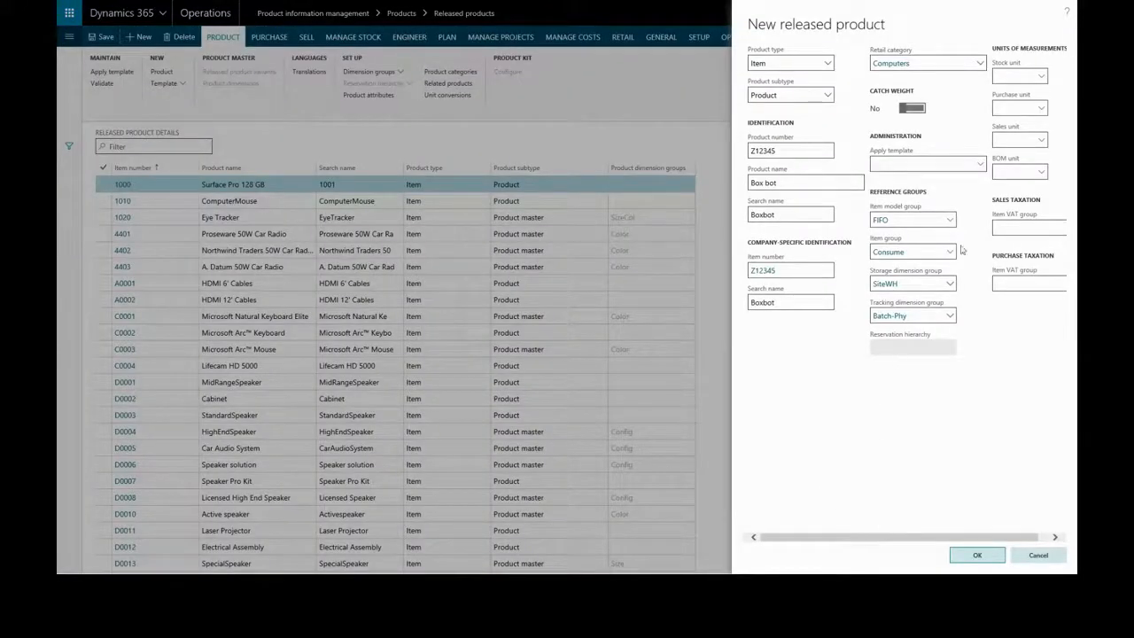
Step: Create the released product Z12345 "Box bot" with the entered settings and look through its details
{"action": "left_click", "coordinate": [972, 559]}
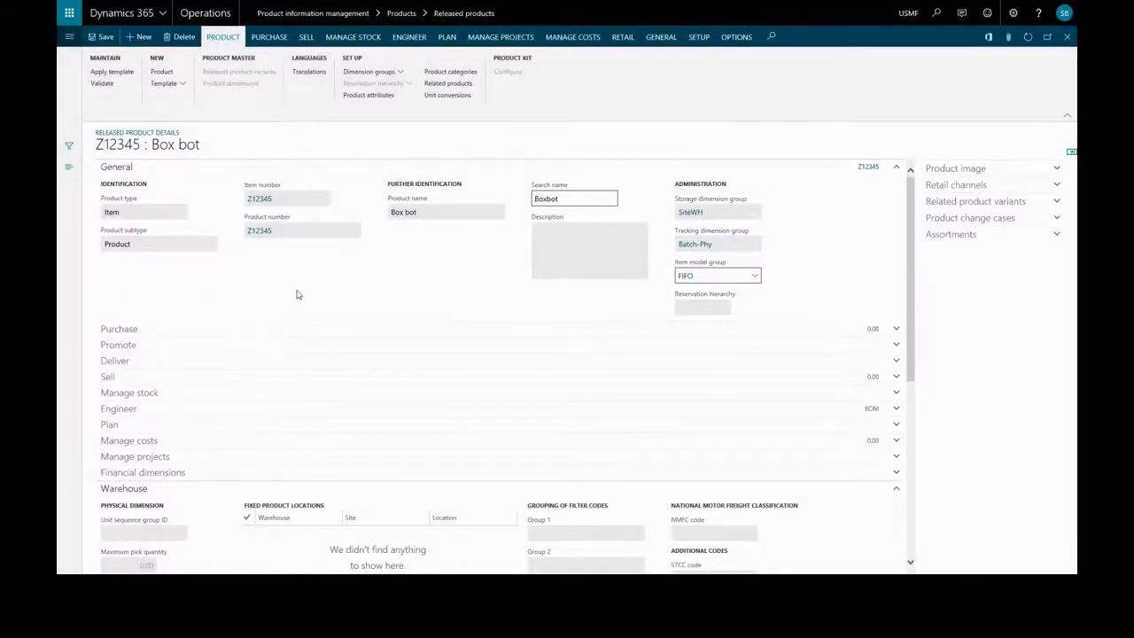
{"action": "scroll", "coordinate": [296, 295], "scroll_direction": "down", "scroll_amount": 3}
{"action": "scroll", "coordinate": [299, 307], "scroll_direction": "up", "scroll_amount": 3}
Step: Open the Products list in Product information management and filter it by product name "box"
{"action": "left_click", "coordinate": [69, 38]}
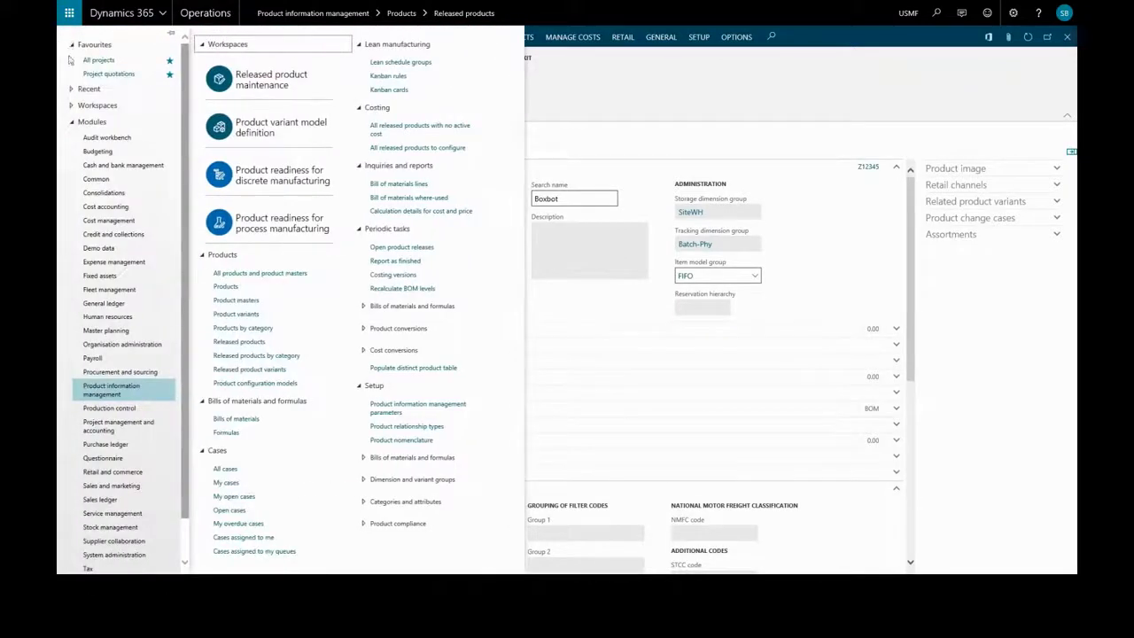
{"action": "left_click", "coordinate": [227, 288]}
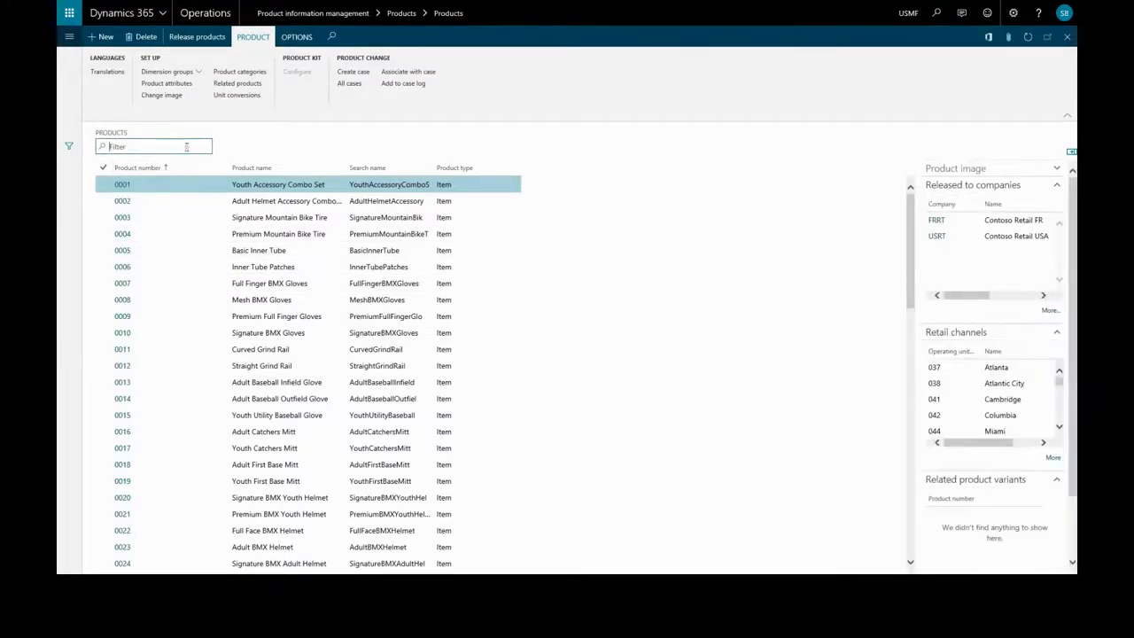
{"action": "type", "text": "bb"}
{"action": "type", "text": "x"}
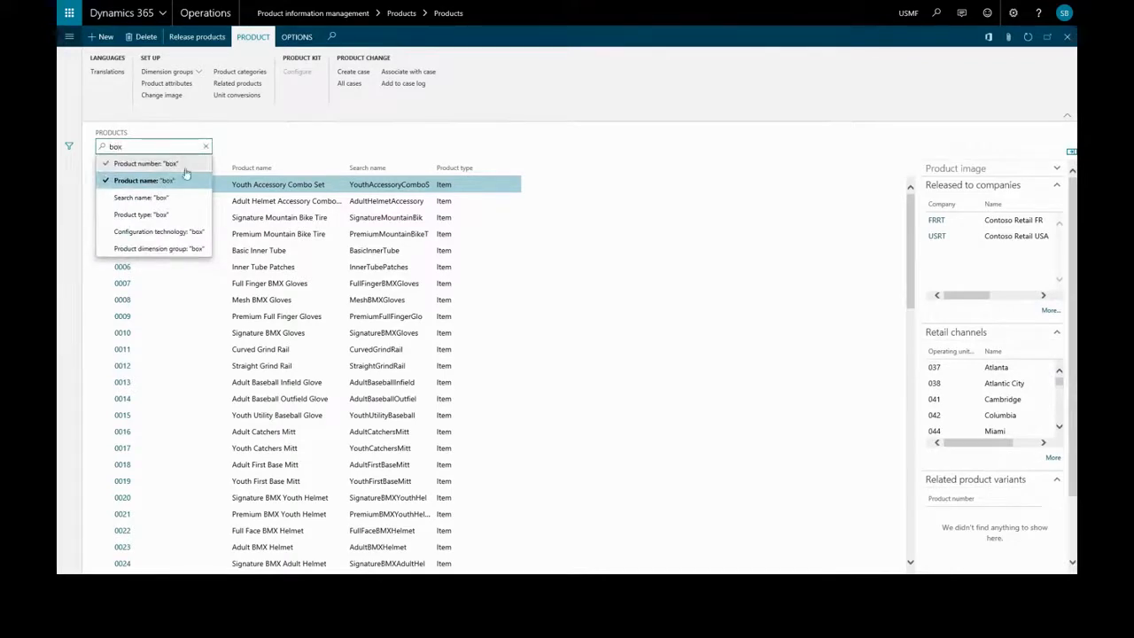
{"action": "left_click", "coordinate": [186, 180]}
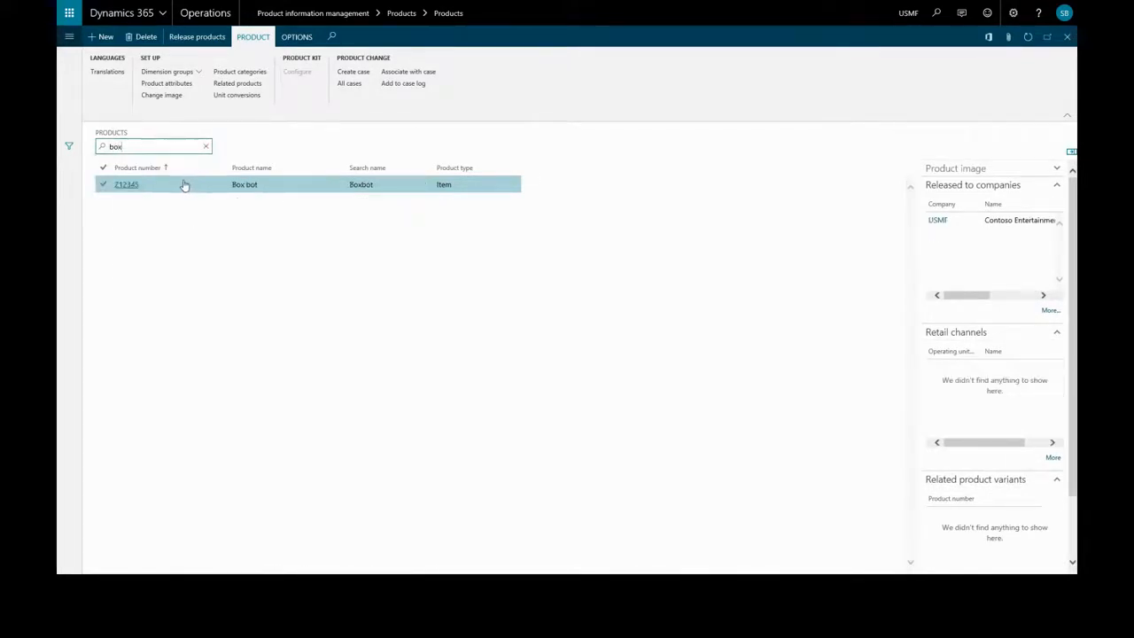
Step: Release the Box bot product to the company BRMF and finish the release wizard
{"action": "left_click", "coordinate": [200, 39]}
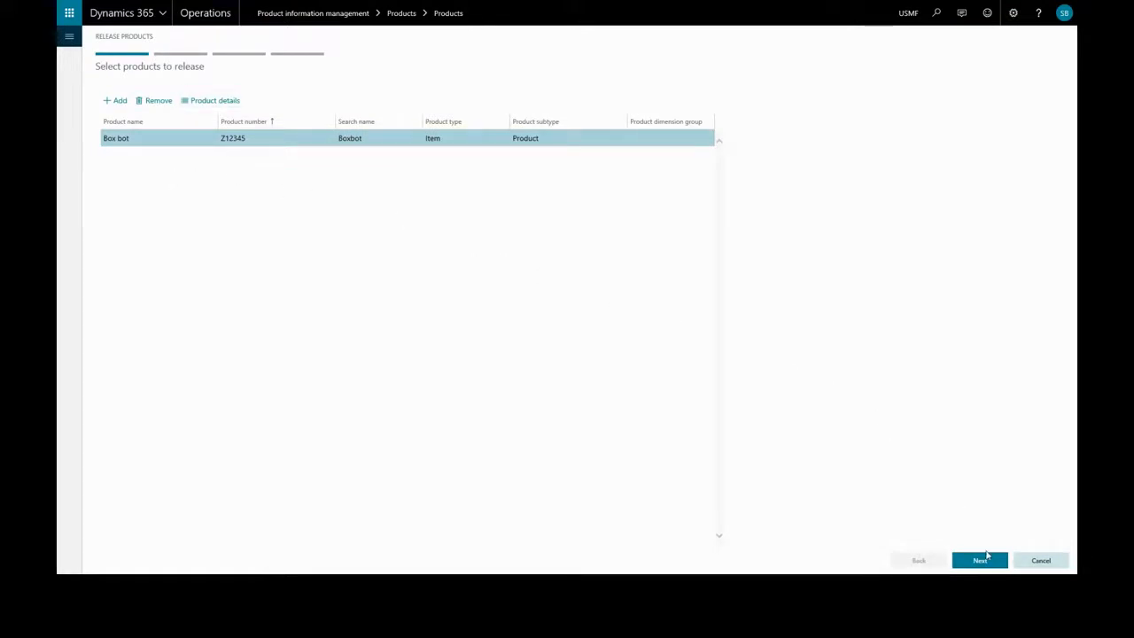
{"action": "left_click", "coordinate": [982, 561]}
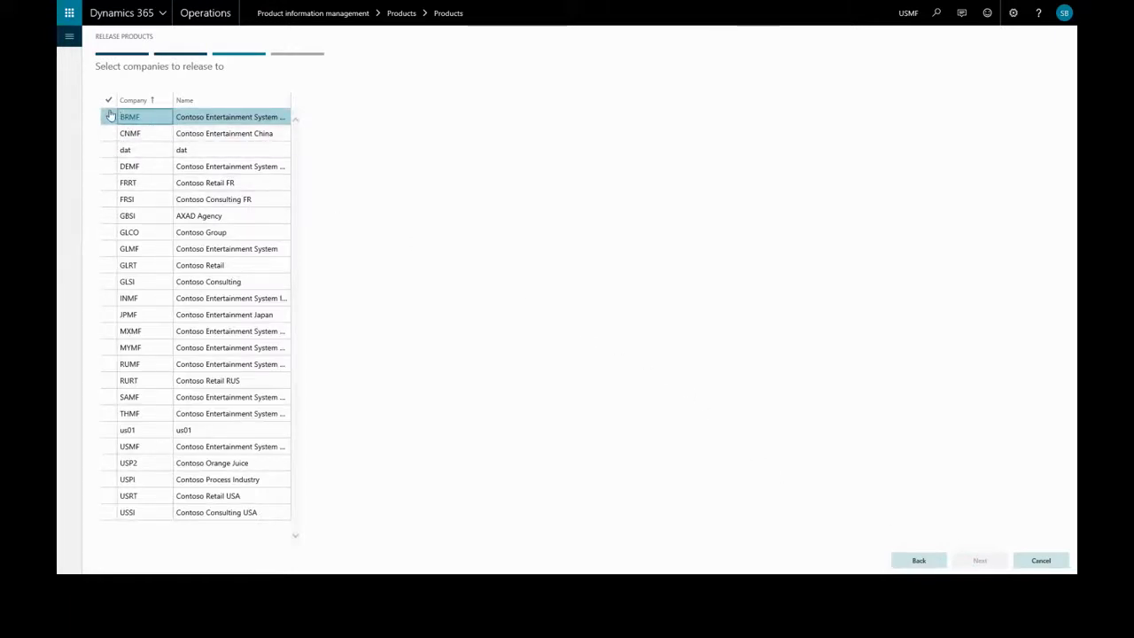
{"action": "left_click", "coordinate": [109, 117]}
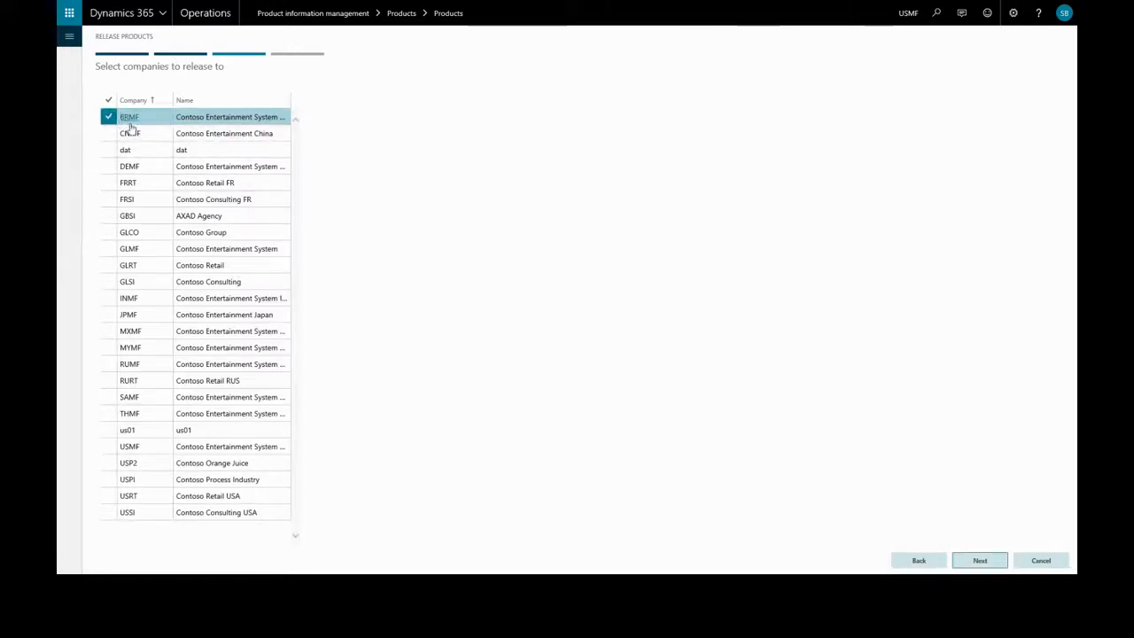
{"action": "left_click", "coordinate": [986, 565]}
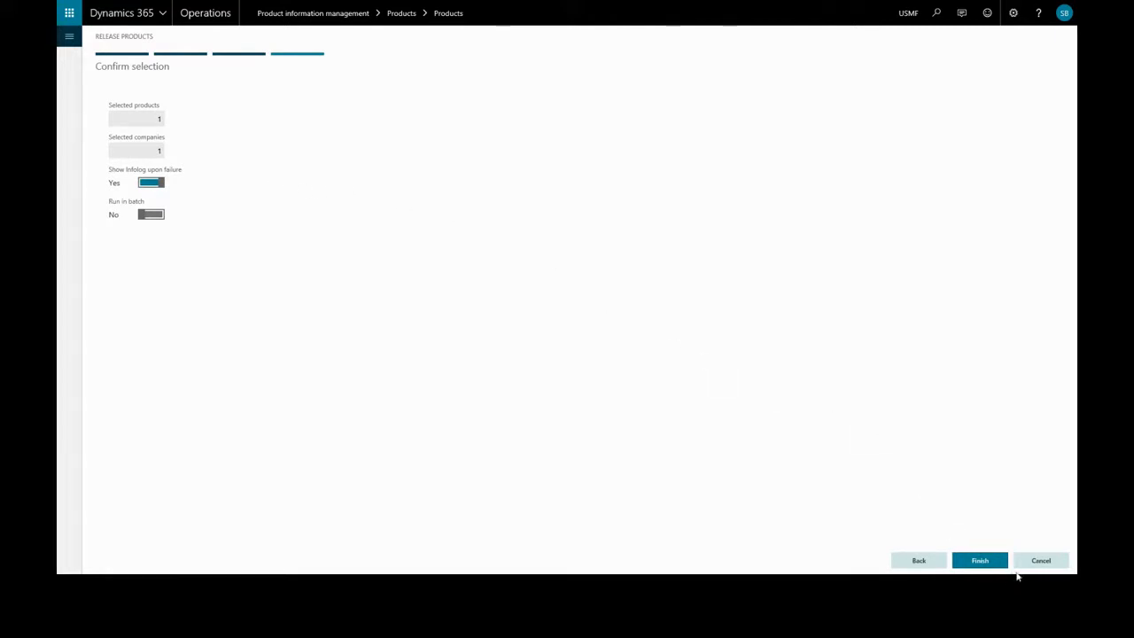
{"action": "left_click", "coordinate": [976, 560]}
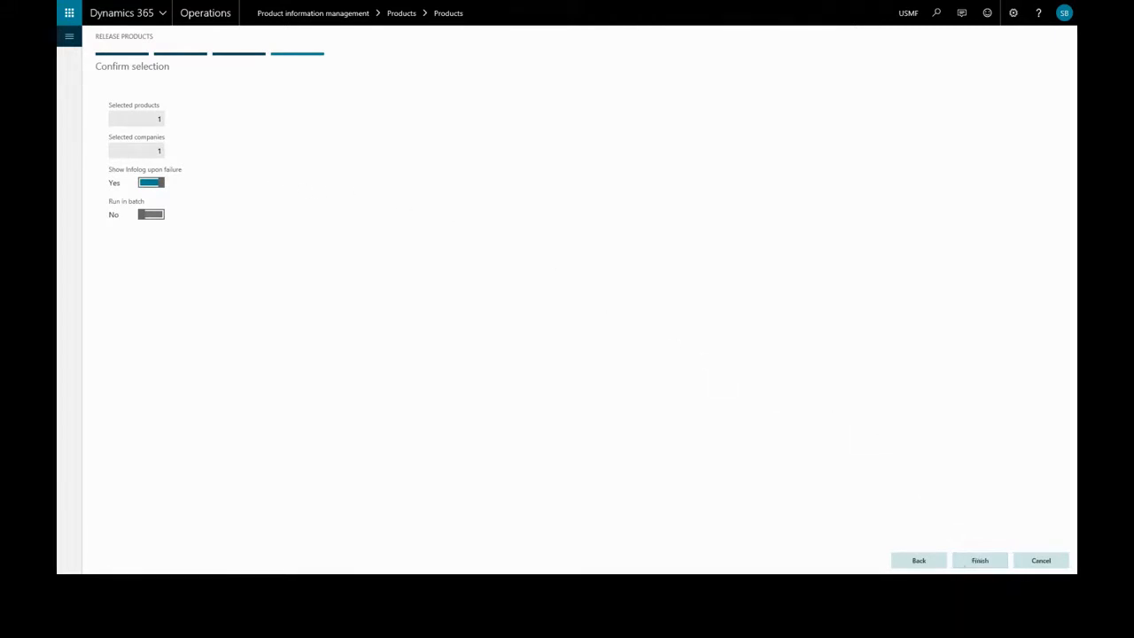